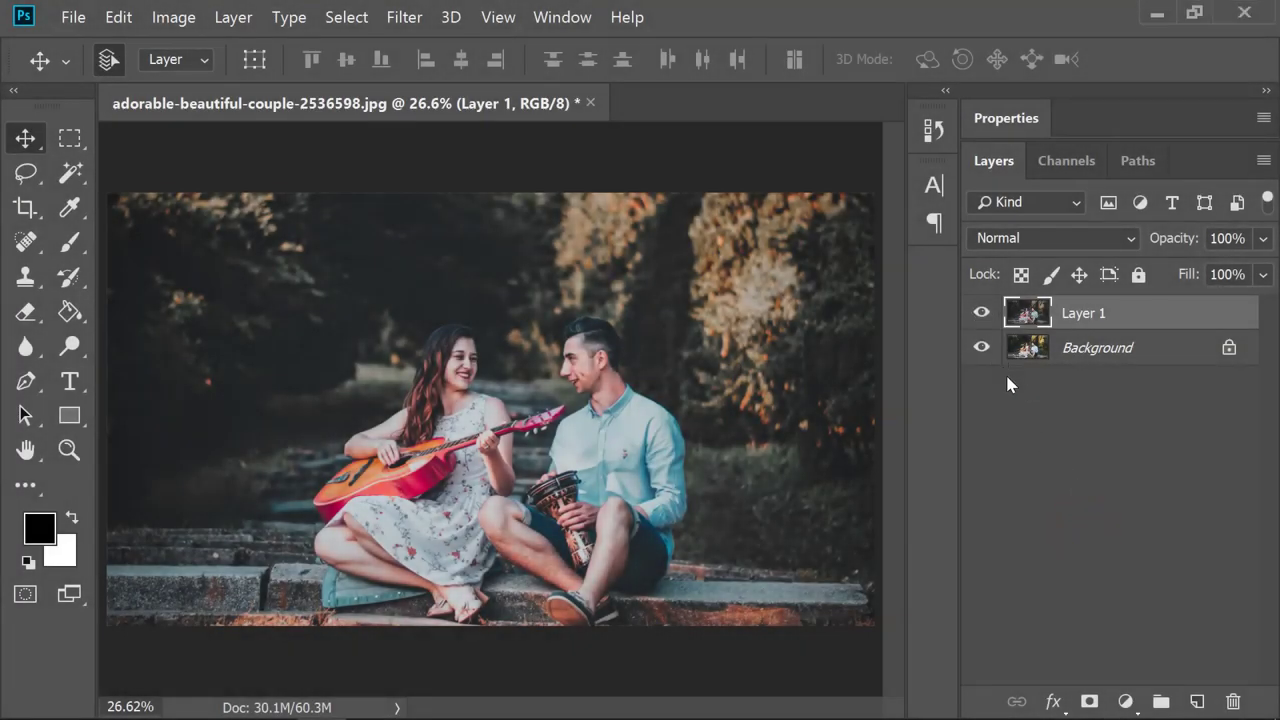
# Step: Compare and delete the graded Layer 1, then duplicate Background as 'Background copy'
pyautogui.click(1095, 352)
pyautogui.click(1090, 312)
pyautogui.click(982, 313)
pyautogui.click(982, 313)
pyautogui.click(982, 313)
pyautogui.press('Delete')
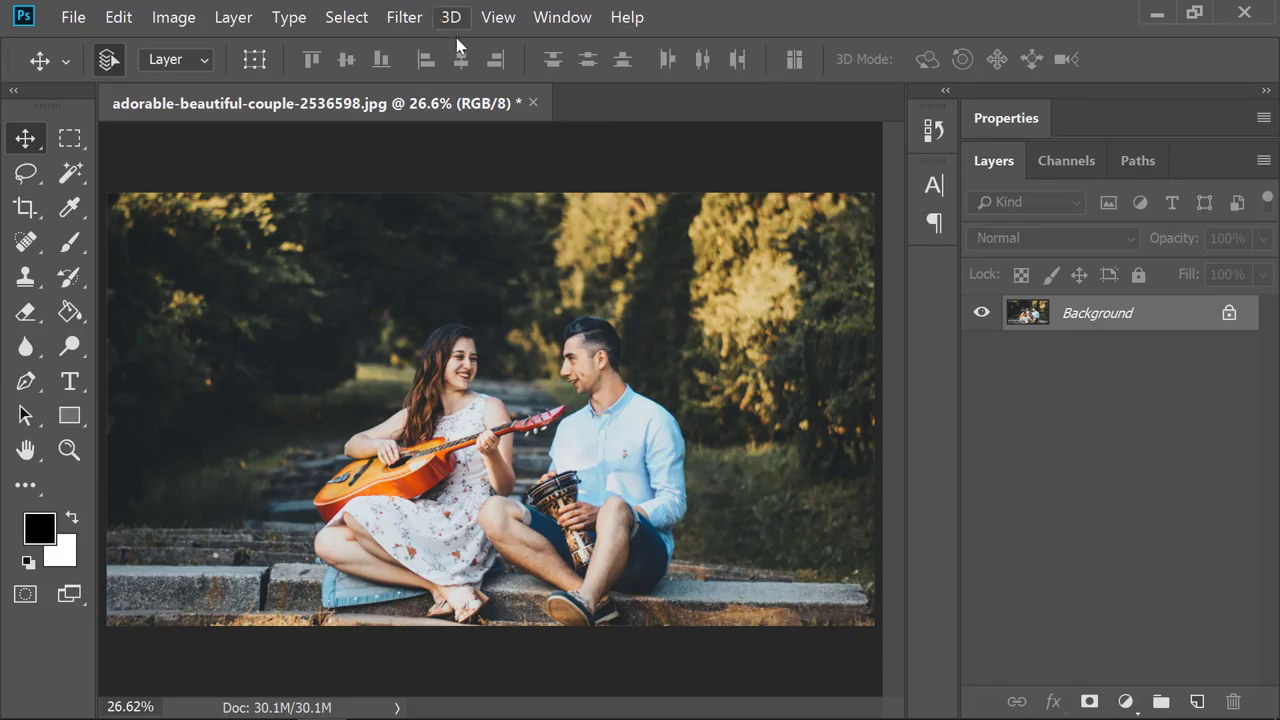
pyautogui.moveTo(1107, 313); pyautogui.dragTo(1197, 702)
# Step: Apply the Camera Raw Filter to the Background copy layer
pyautogui.click(427, 20)
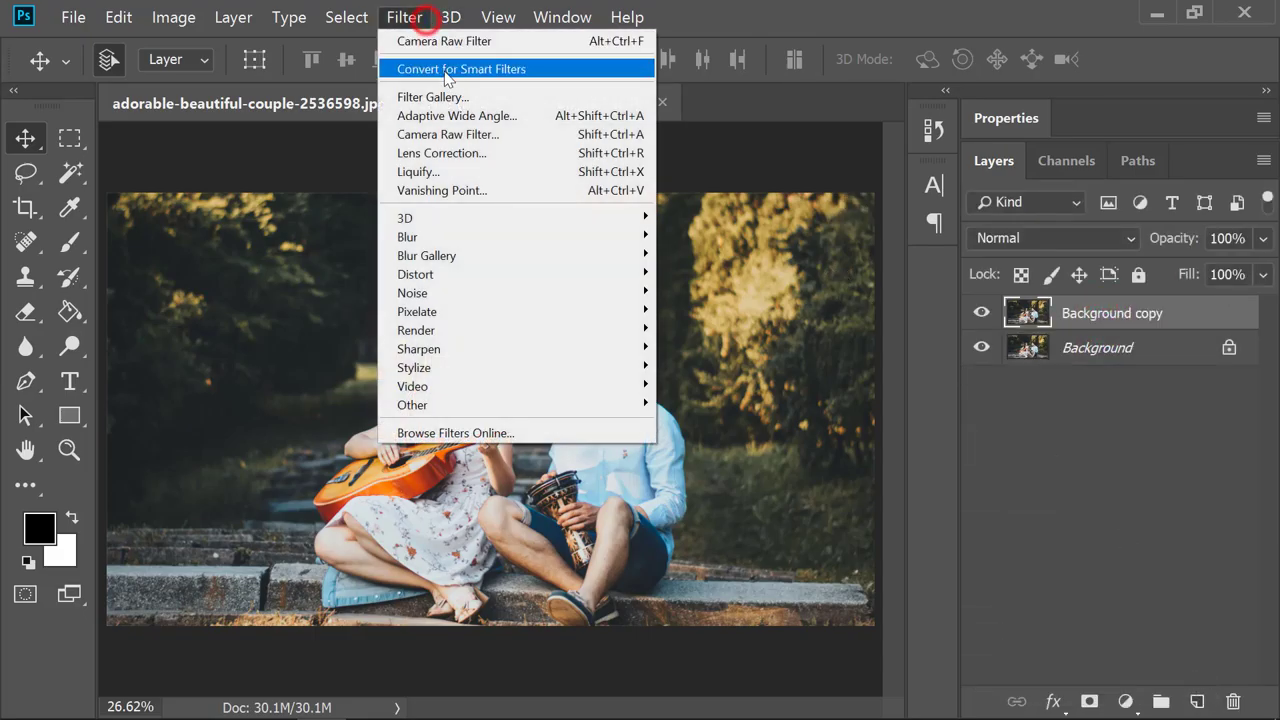
pyautogui.click(452, 136)
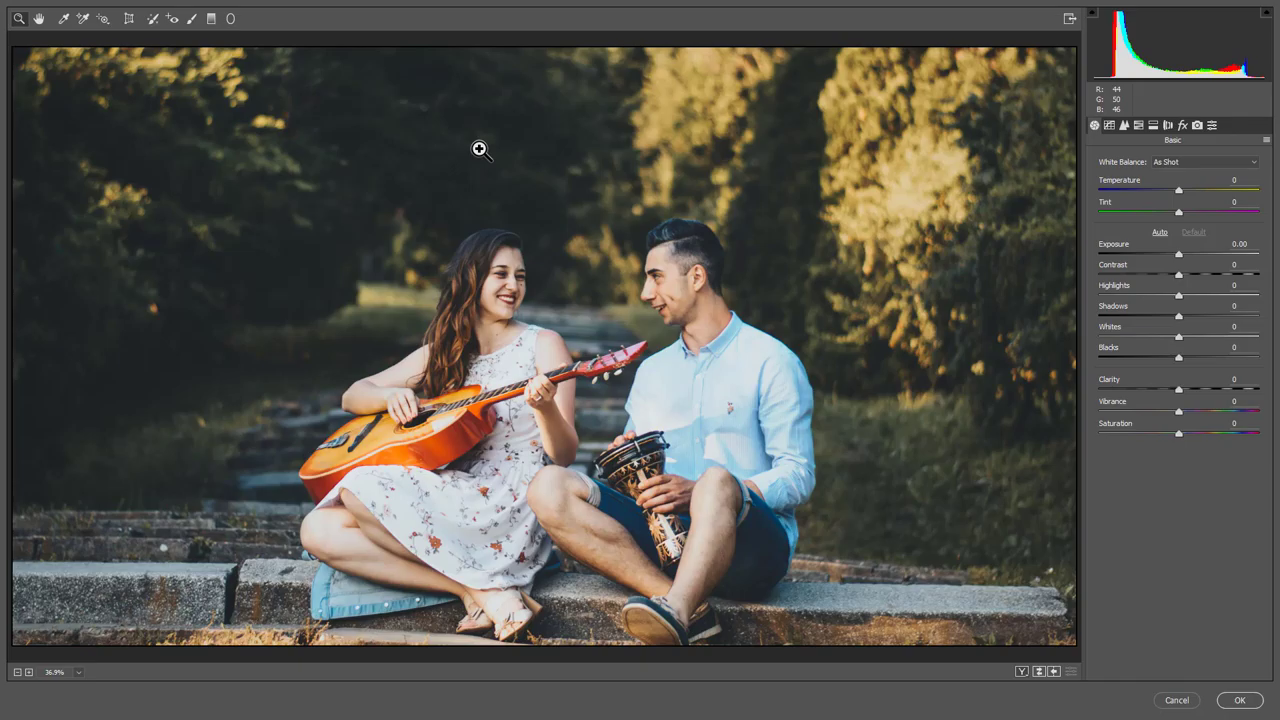
# Step: Set Temperature -8, Exposure +0.15, Contrast +18, Highlights -54, Shadows +9, Whites -27, and nudge Blacks
pyautogui.click(1243, 180)
pyautogui.write('8')
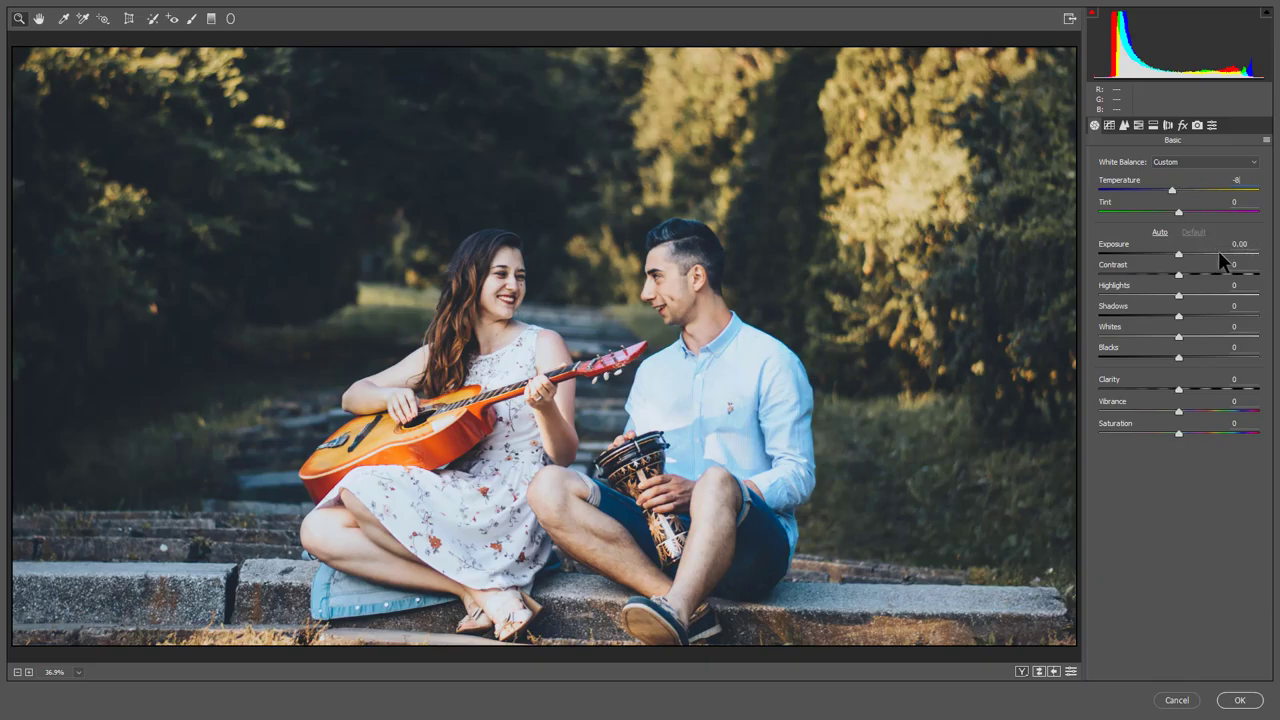
pyautogui.click(1179, 255)
pyautogui.moveTo(1179, 253); pyautogui.dragTo(1181, 251)
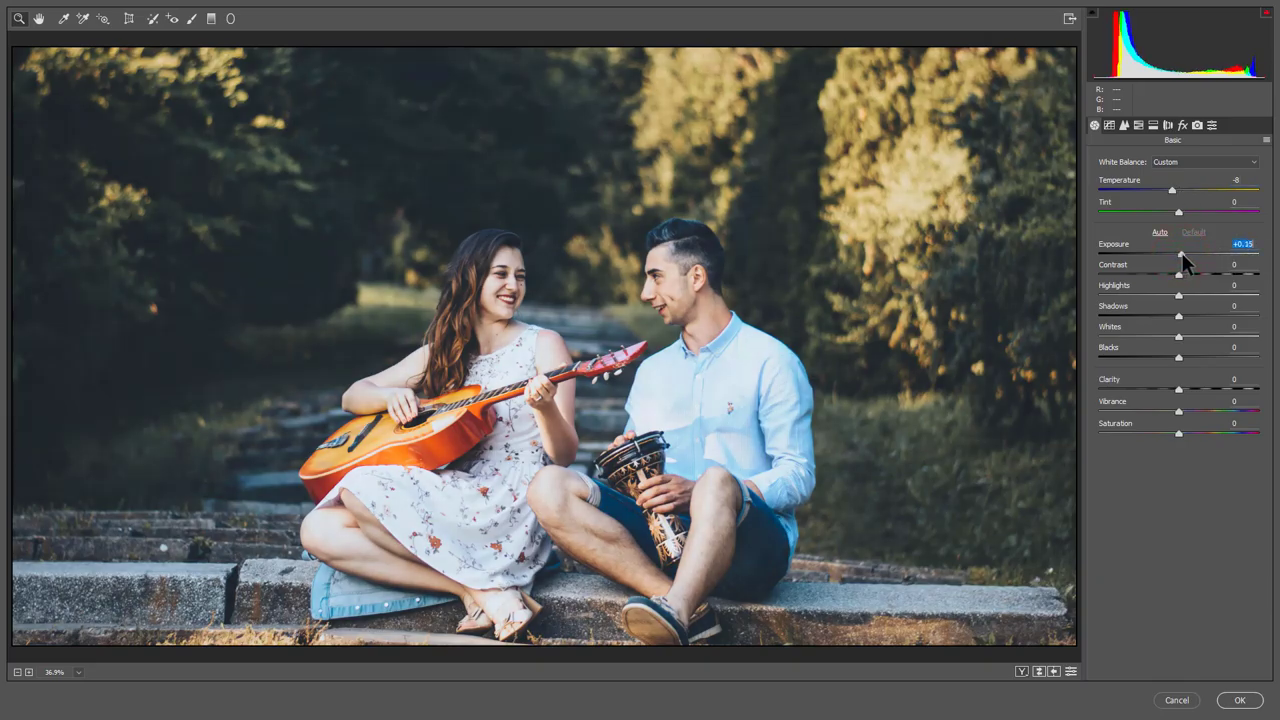
pyautogui.click(1240, 264)
pyautogui.write('8')
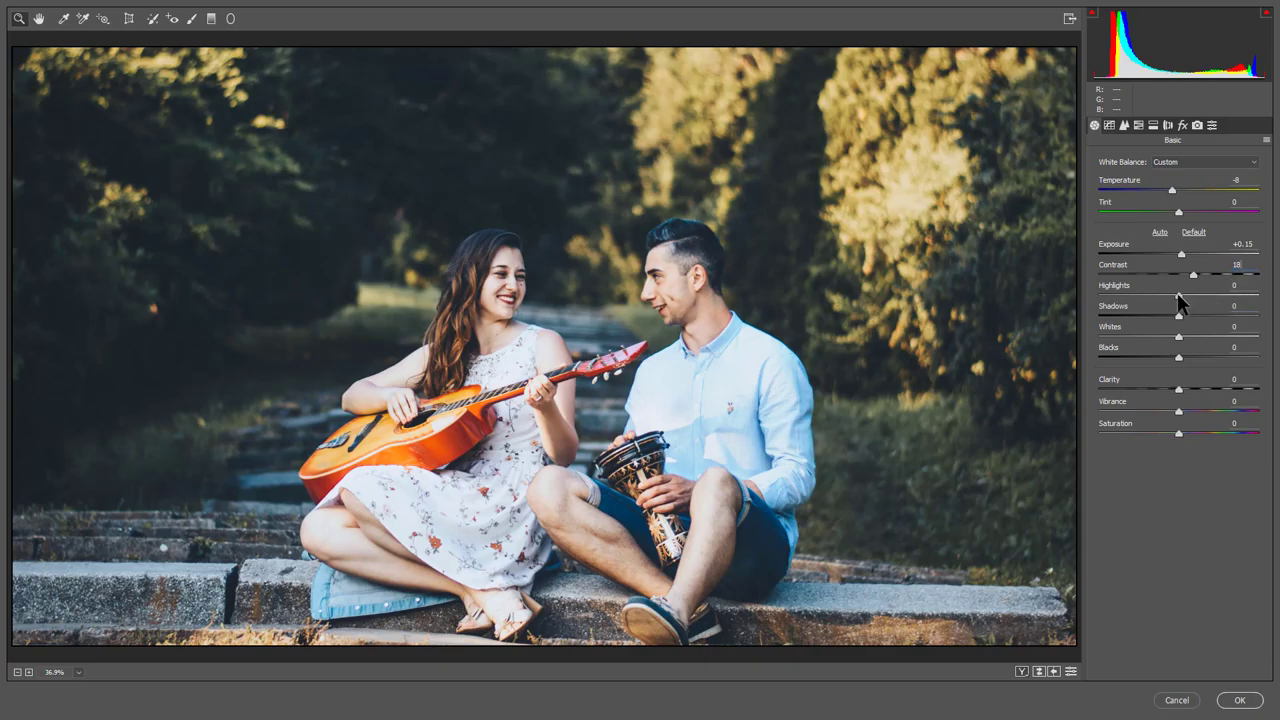
pyautogui.moveTo(1178, 295); pyautogui.dragTo(1135, 303)
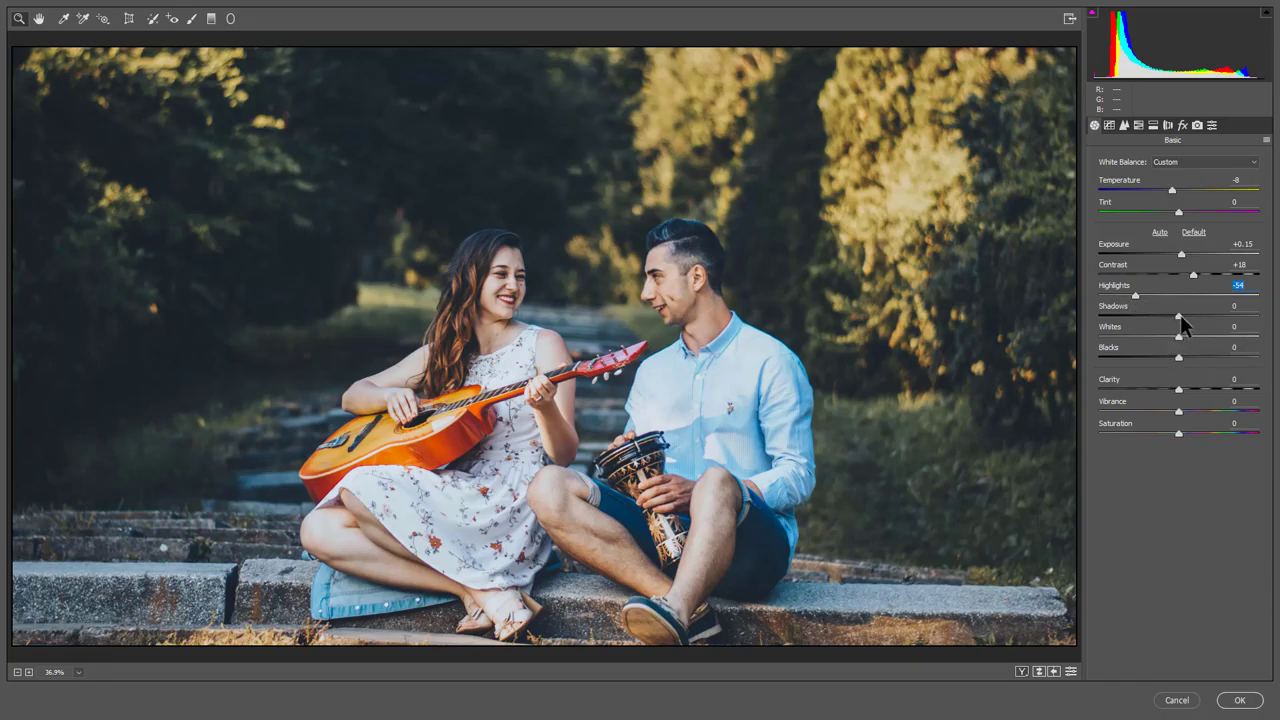
pyautogui.moveTo(1180, 316); pyautogui.dragTo(1153, 337)
pyautogui.moveTo(1178, 357); pyautogui.dragTo(1173, 357)
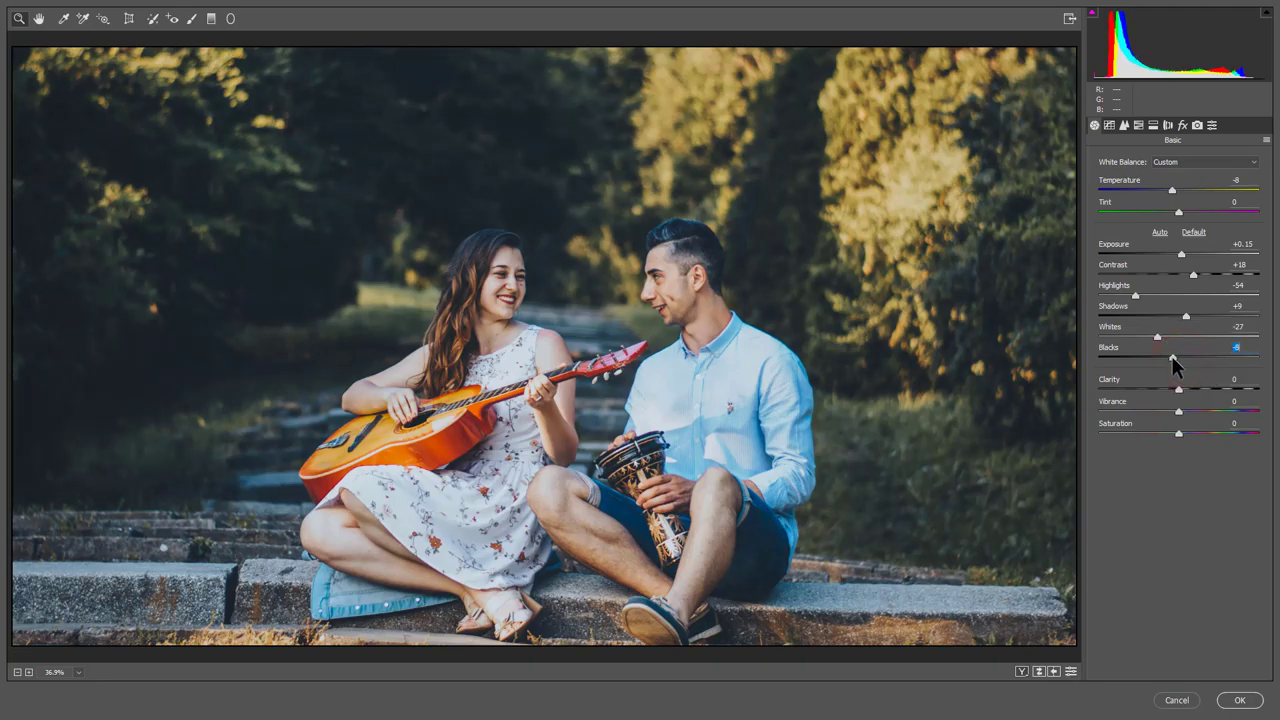
# Step: Build a point tone curve with lifted black point, lowered midtones and whites capped at 229
pyautogui.click(1108, 125)
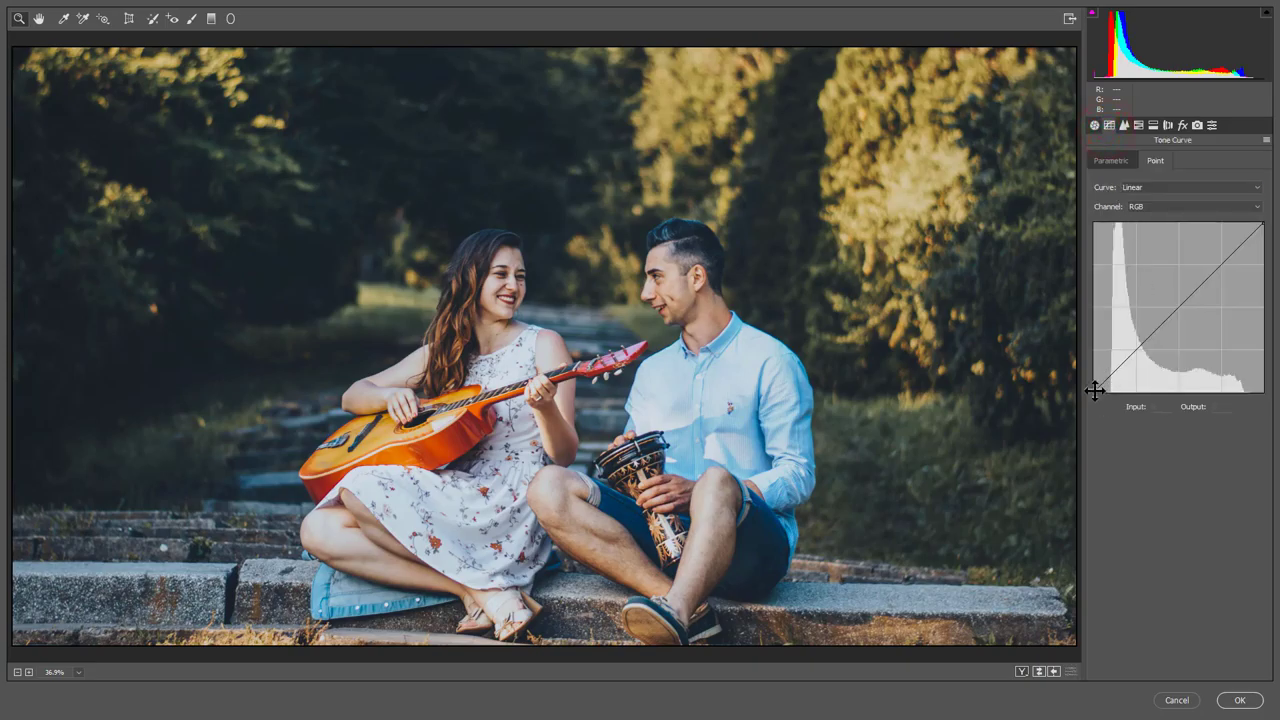
pyautogui.moveTo(1094, 391); pyautogui.dragTo(1122, 361)
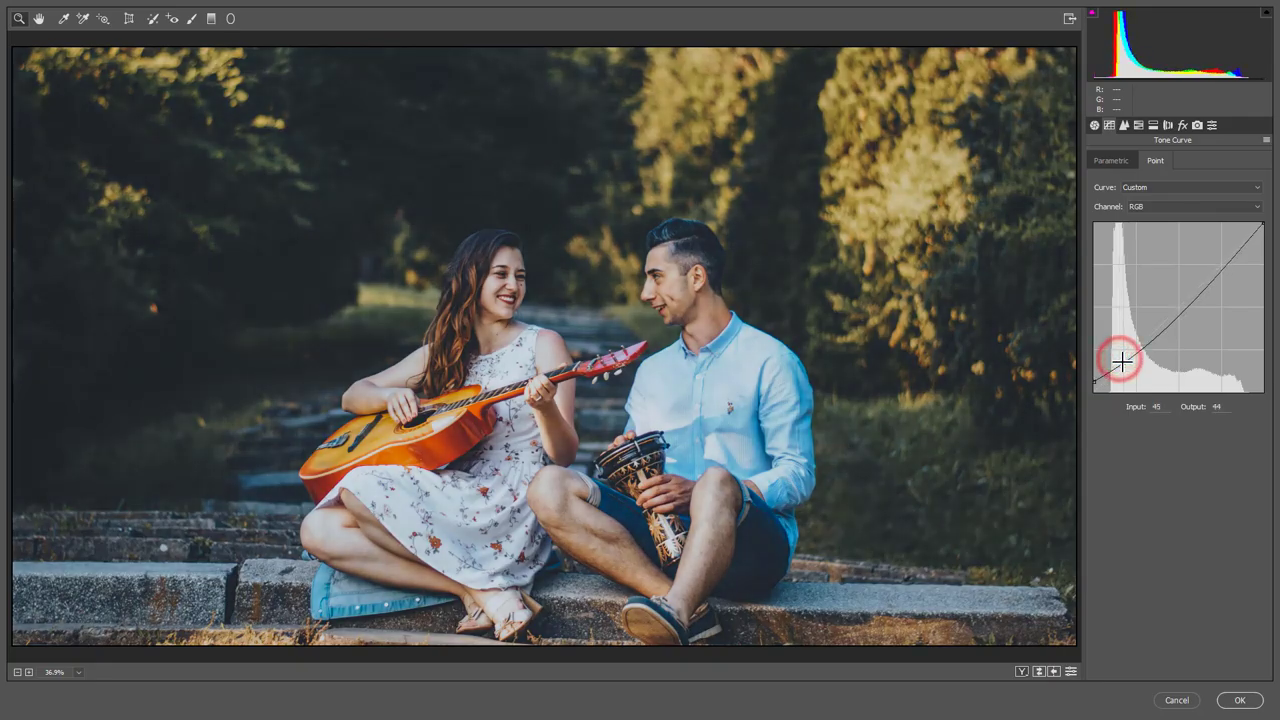
pyautogui.moveTo(1182, 304); pyautogui.dragTo(1178, 309)
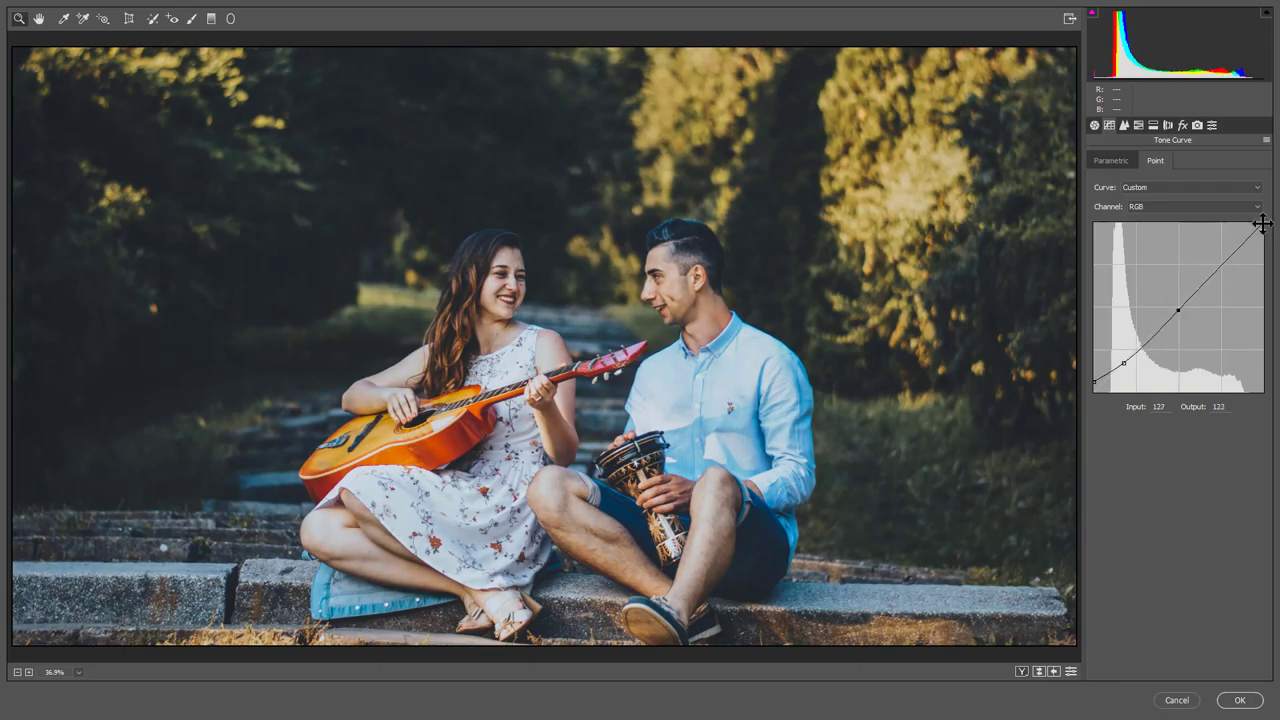
pyautogui.moveTo(1262, 223); pyautogui.dragTo(1264, 240)
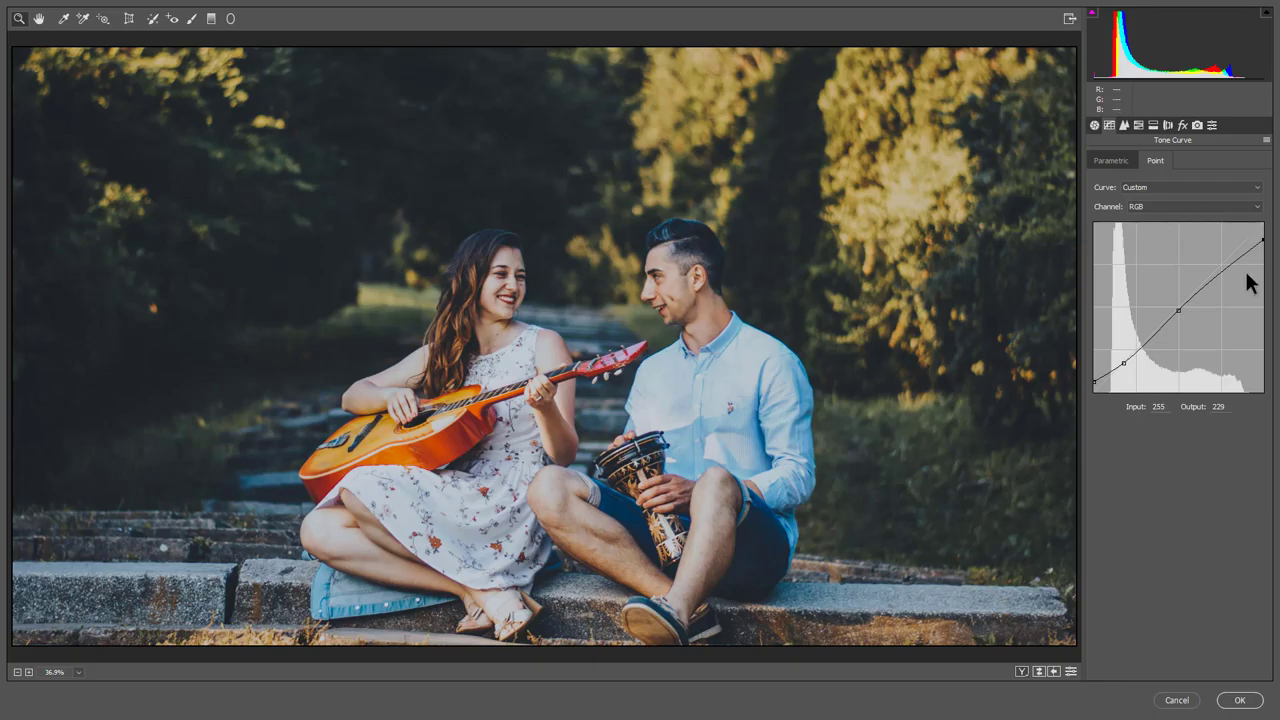
# Step: Set Sharpening Amount to 28 and Luminance noise reduction to 14
pyautogui.click(1124, 124)
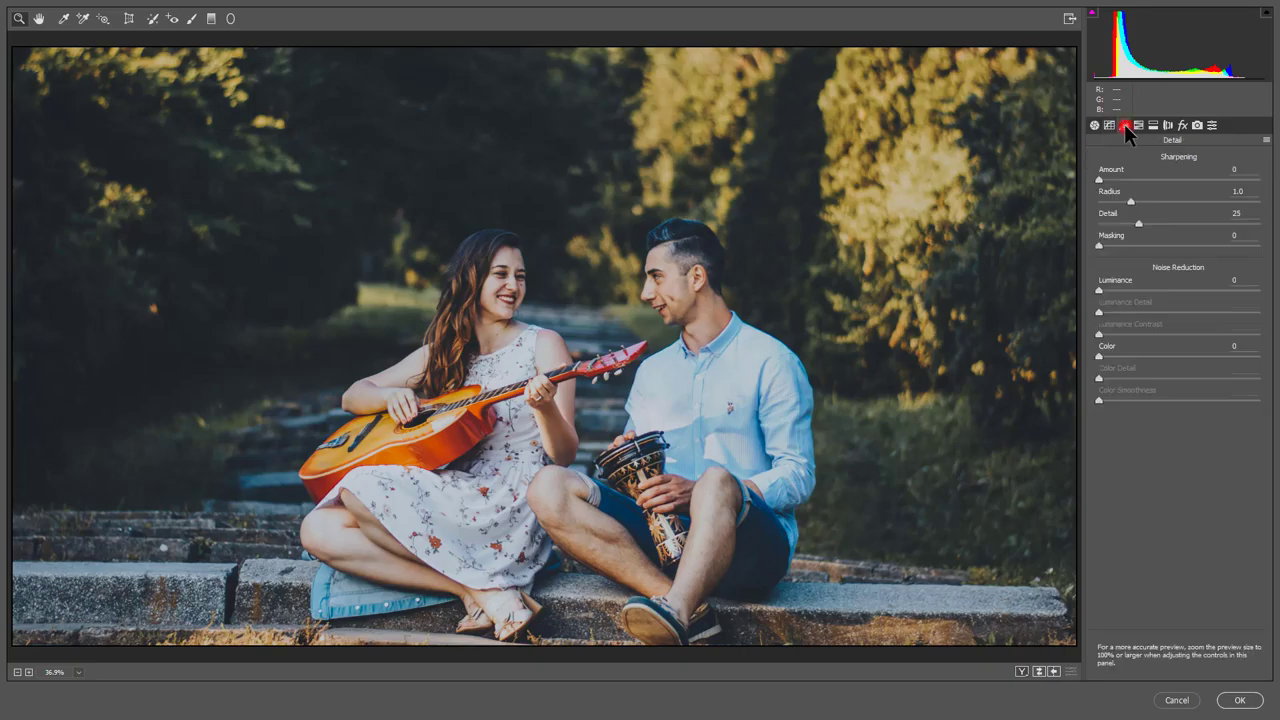
pyautogui.moveTo(1127, 183); pyautogui.dragTo(1121, 181)
pyautogui.moveTo(1122, 181); pyautogui.dragTo(1129, 180)
pyautogui.click(1117, 288)
pyautogui.click(1119, 289)
pyautogui.moveTo(1120, 289); pyautogui.dragTo(1122, 291)
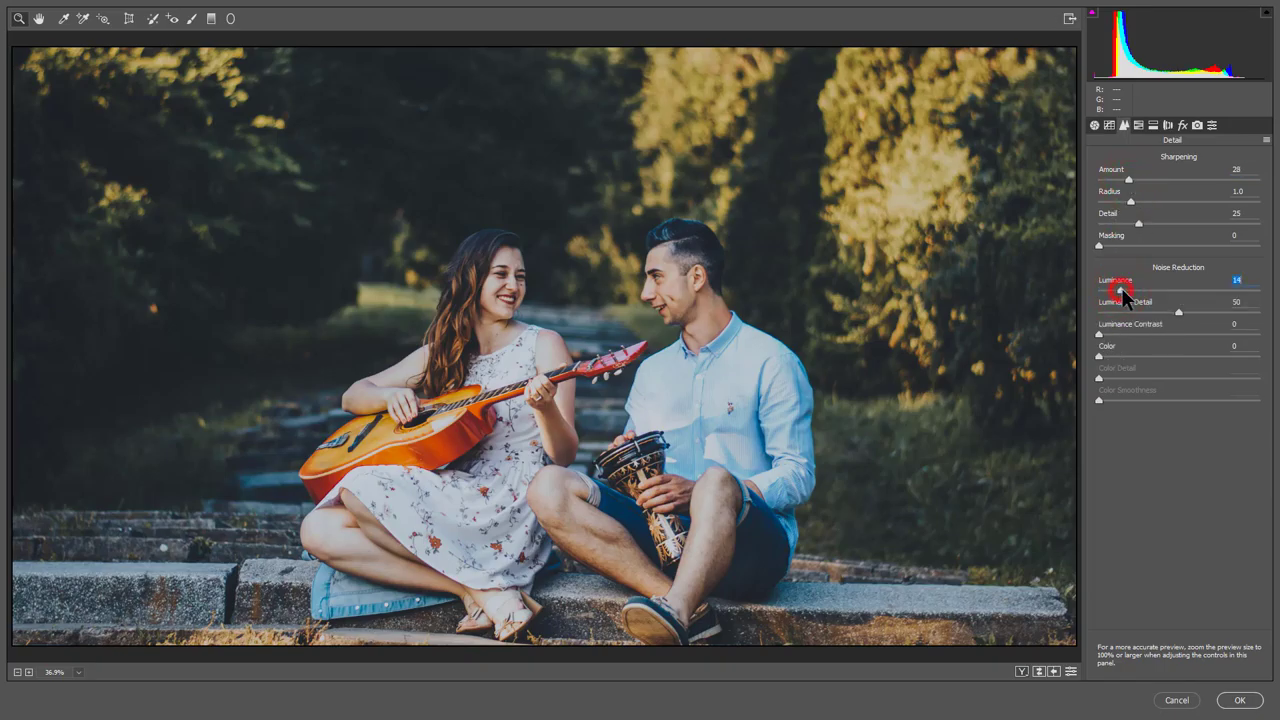
pyautogui.click(1138, 122)
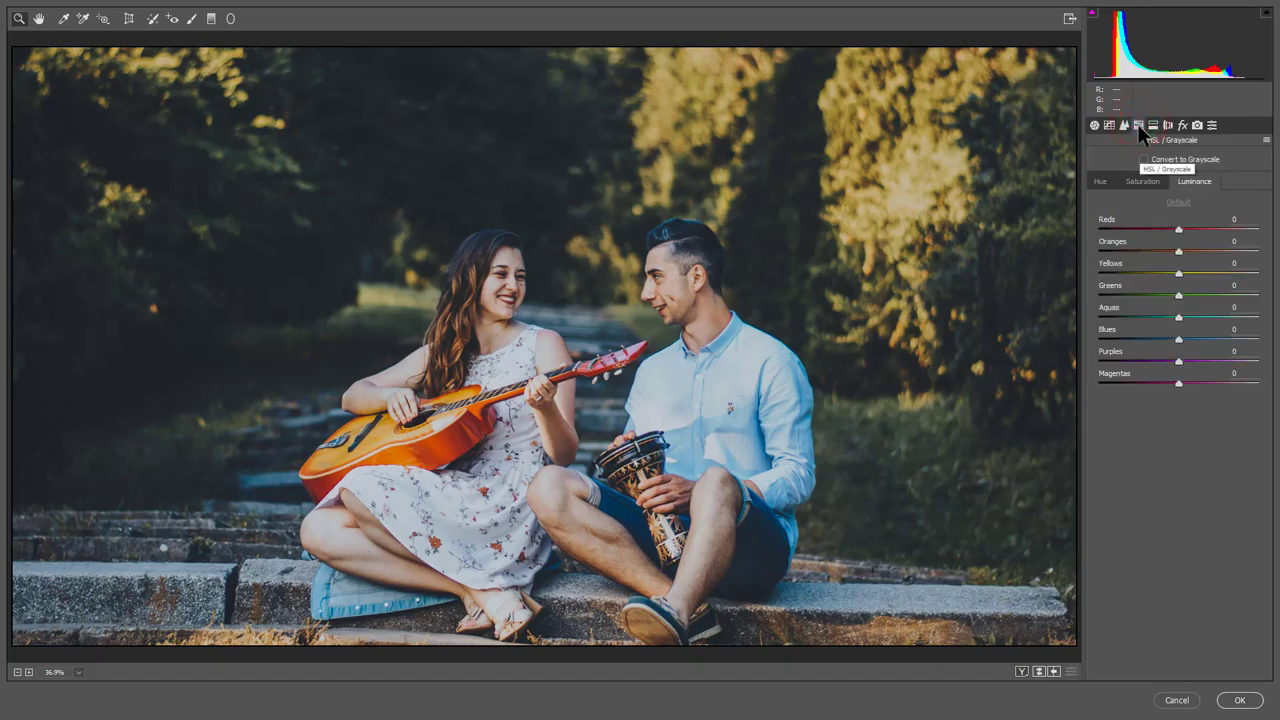
# Step: Set HSL saturation to Aquas -100, Greens -51, Yellows -73, Oranges +52, Reds -24
pyautogui.click(1144, 181)
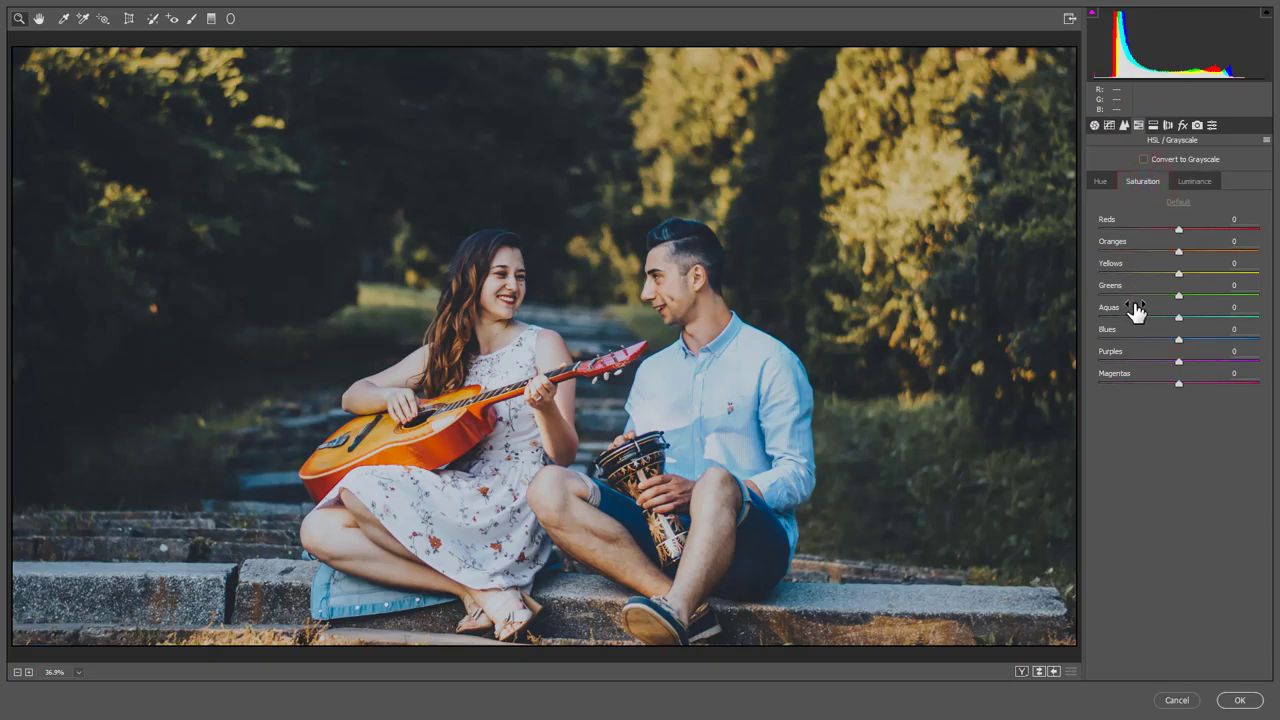
pyautogui.moveTo(1178, 317); pyautogui.dragTo(1081, 317)
pyautogui.click(1062, 314)
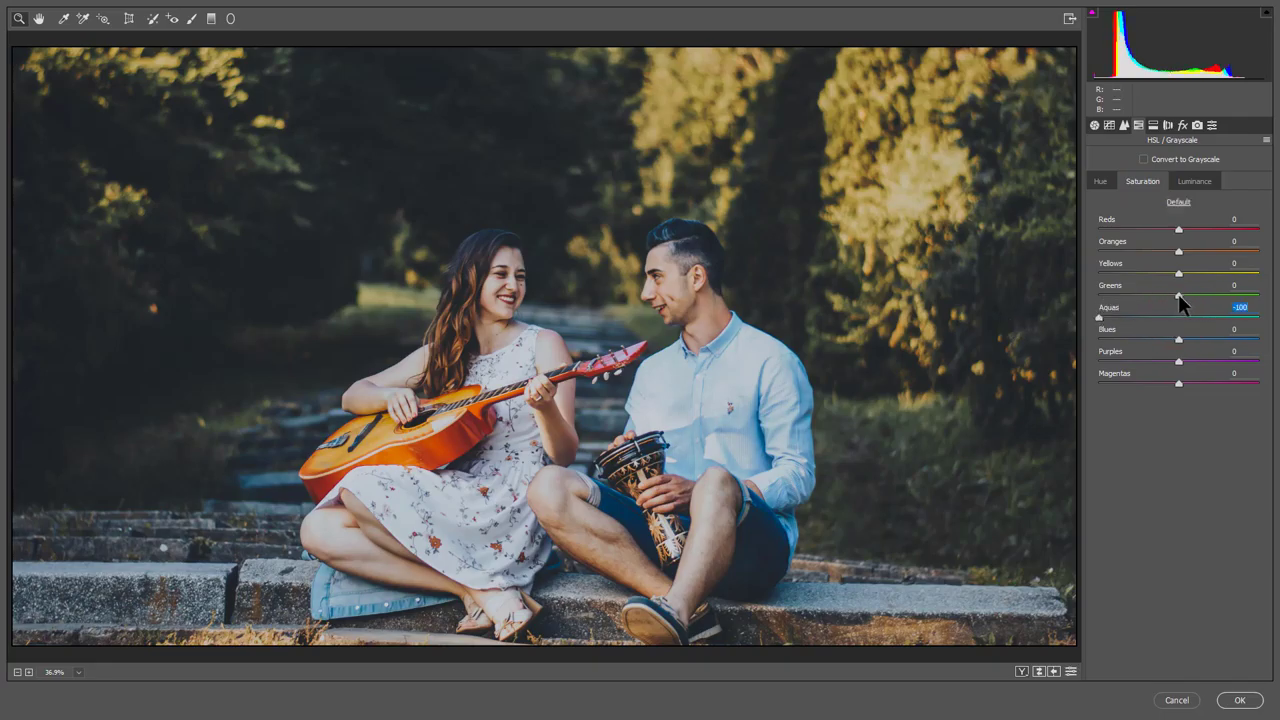
pyautogui.moveTo(1178, 294); pyautogui.dragTo(1168, 298)
pyautogui.moveTo(1178, 274); pyautogui.dragTo(1133, 274)
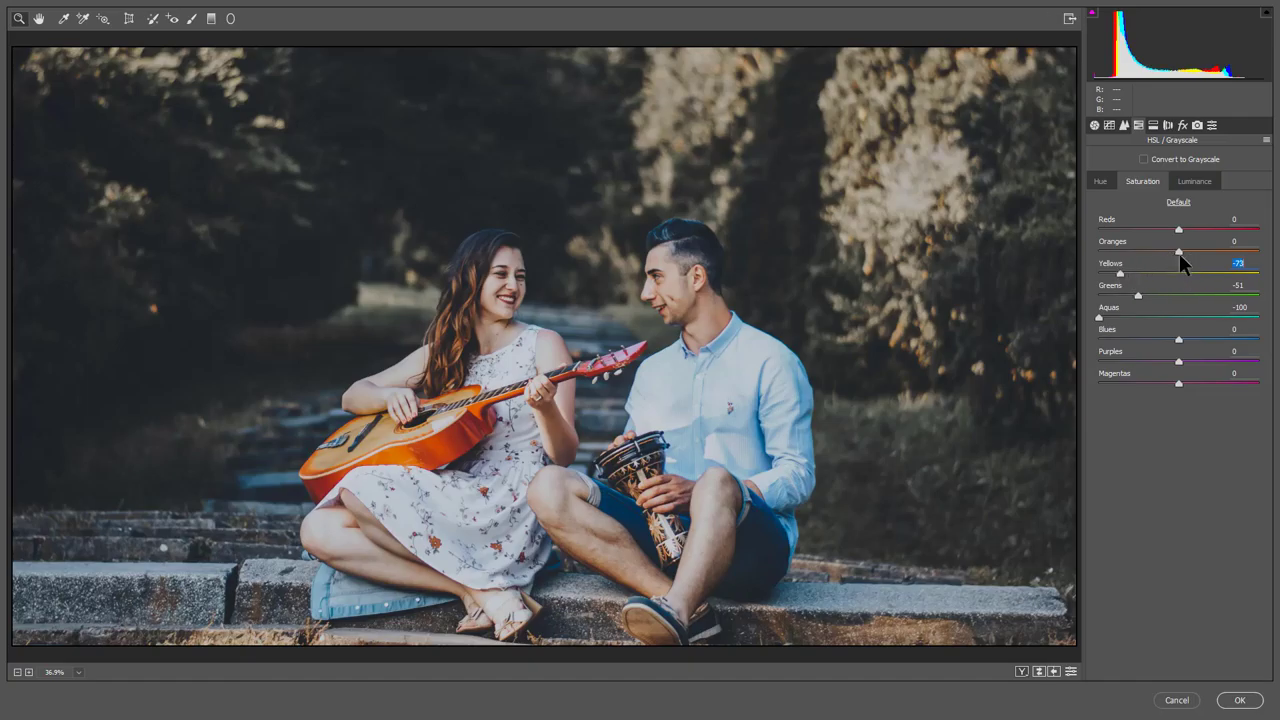
pyautogui.moveTo(1178, 251); pyautogui.dragTo(1220, 250)
pyautogui.moveTo(1178, 229); pyautogui.dragTo(1164, 231)
# Step: Raise luminance of Reds, Oranges (+11) and Greens; lower Yellows and Blues luminance
pyautogui.click(1205, 178)
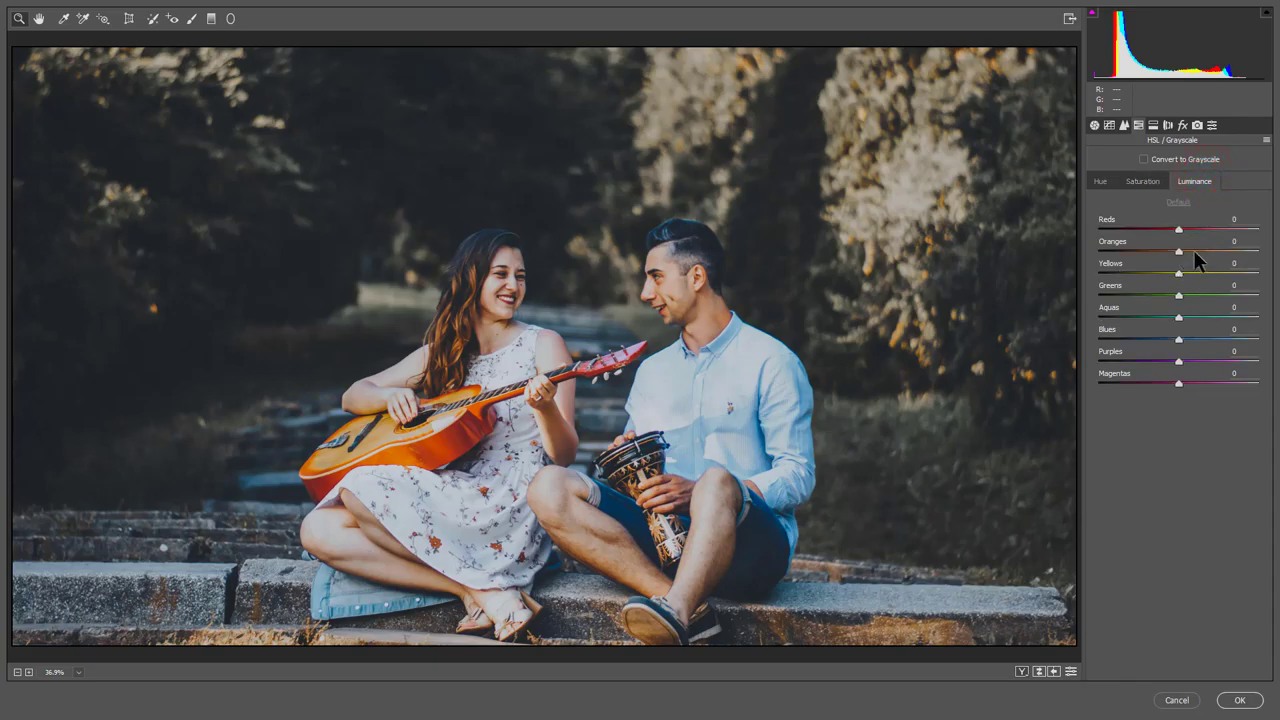
pyautogui.moveTo(1180, 225); pyautogui.dragTo(1191, 227)
pyautogui.click(1178, 251)
pyautogui.moveTo(1177, 252); pyautogui.dragTo(1185, 252)
pyautogui.moveTo(1180, 273)
pyautogui.mouseDown()
pyautogui.moveTo(1144, 276)
pyautogui.moveTo(1159, 275)
pyautogui.mouseUp()
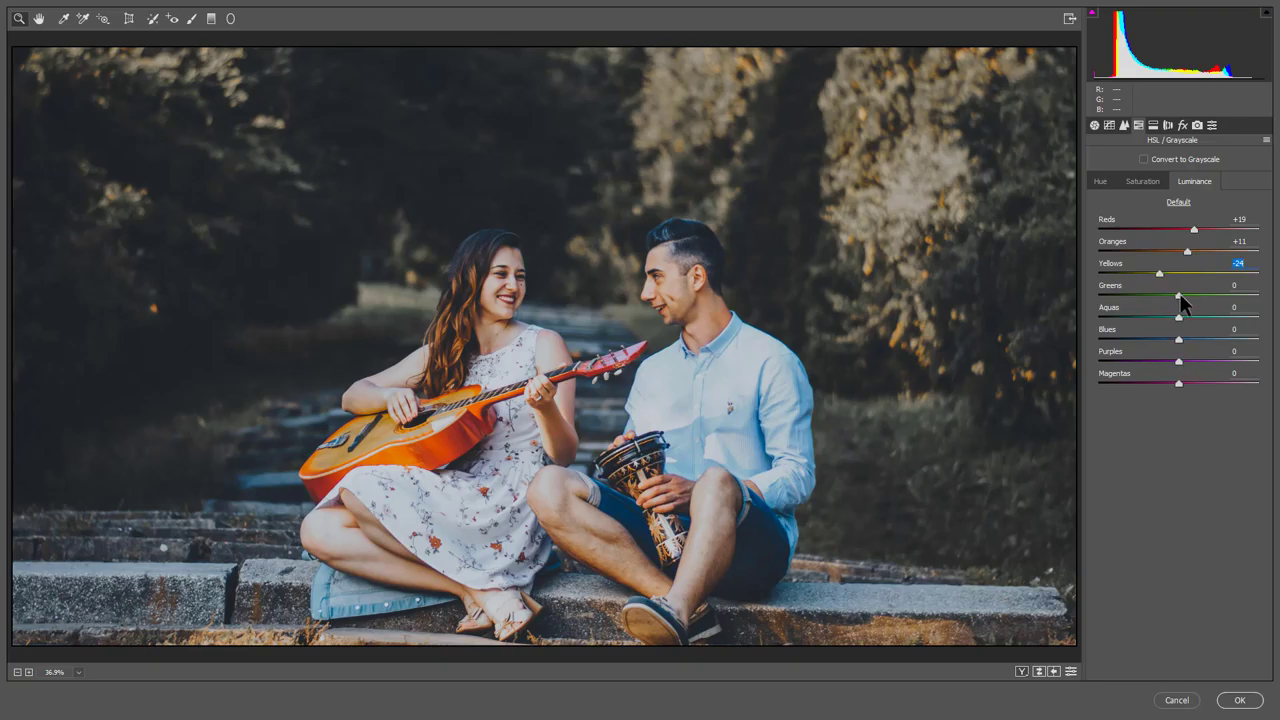
pyautogui.moveTo(1179, 295); pyautogui.dragTo(1198, 293)
pyautogui.moveTo(1178, 339); pyautogui.dragTo(1138, 337)
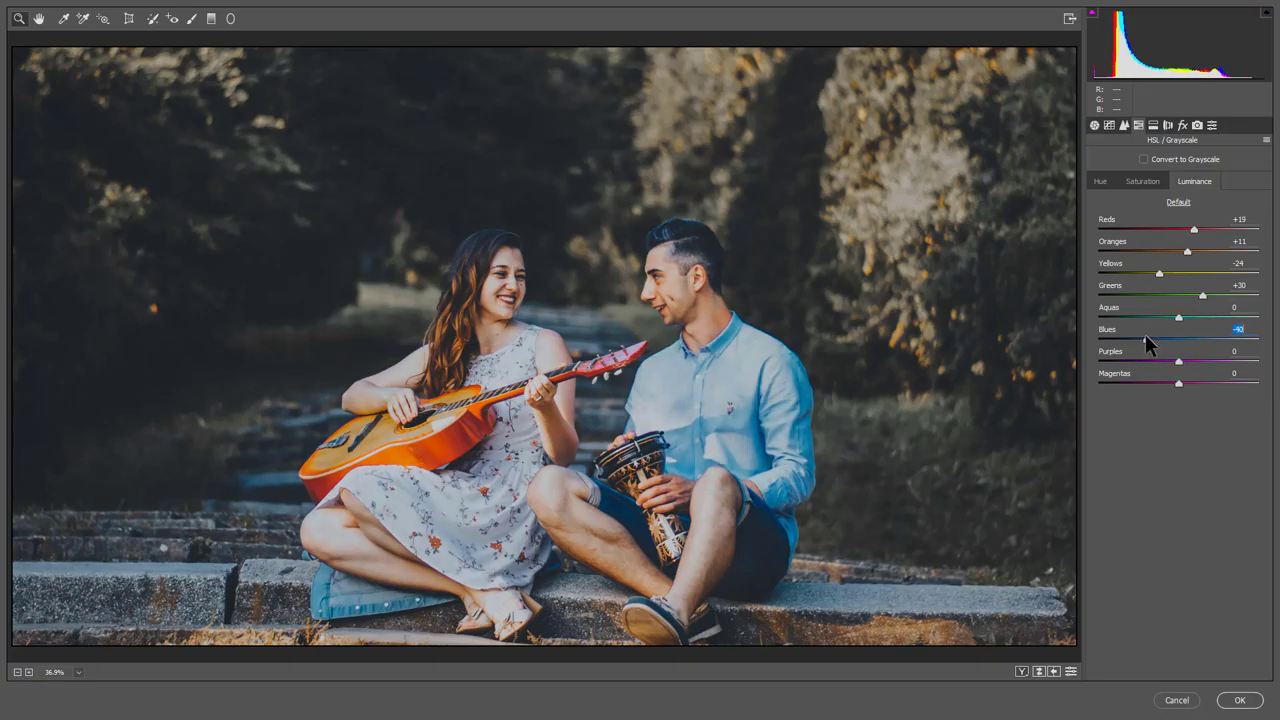
# Step: Shift hues to Reds +18, Oranges -18, Yellows -11, Greens +17
pyautogui.click(1099, 182)
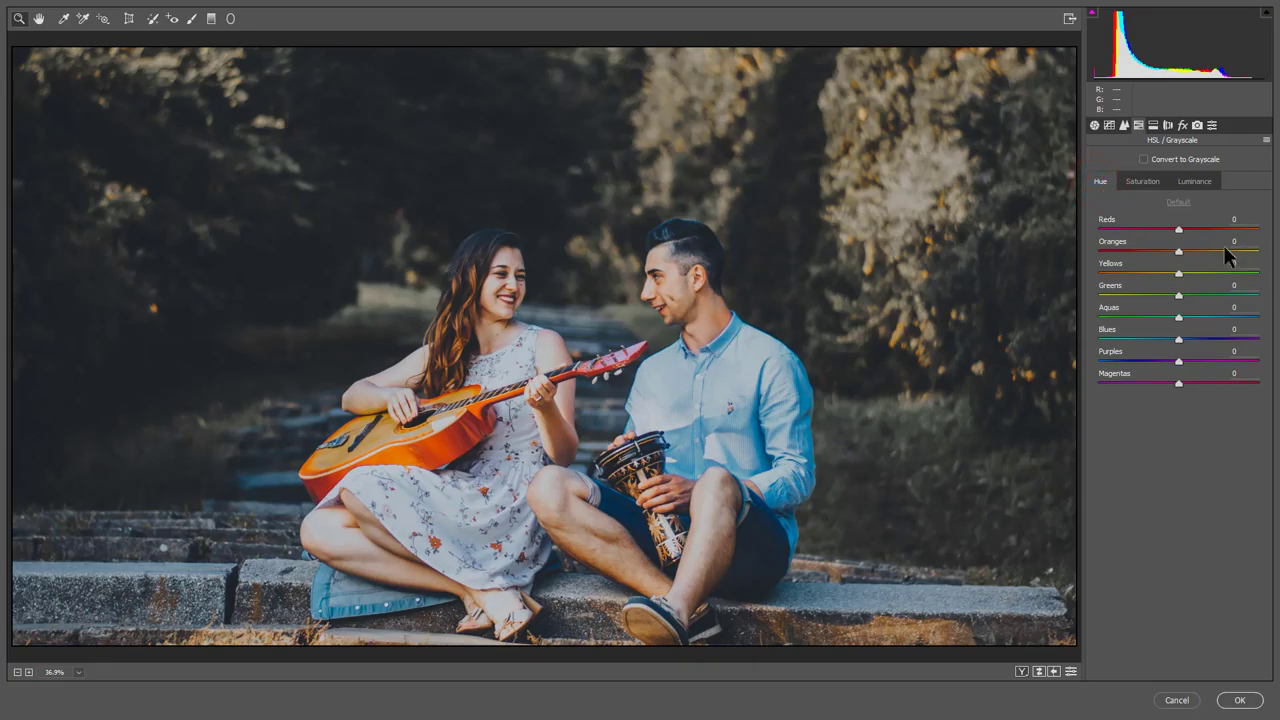
pyautogui.moveTo(1180, 229); pyautogui.dragTo(1187, 228)
pyautogui.moveTo(1177, 252); pyautogui.dragTo(1164, 257)
pyautogui.moveTo(1183, 276)
pyautogui.mouseDown()
pyautogui.moveTo(1172, 276)
pyautogui.moveTo(1203, 302)
pyautogui.moveTo(1193, 297)
pyautogui.mouseUp()
# Step: Add lens vignetting -11 and a Highlight Priority post-crop vignette of -13
pyautogui.click(1153, 125)
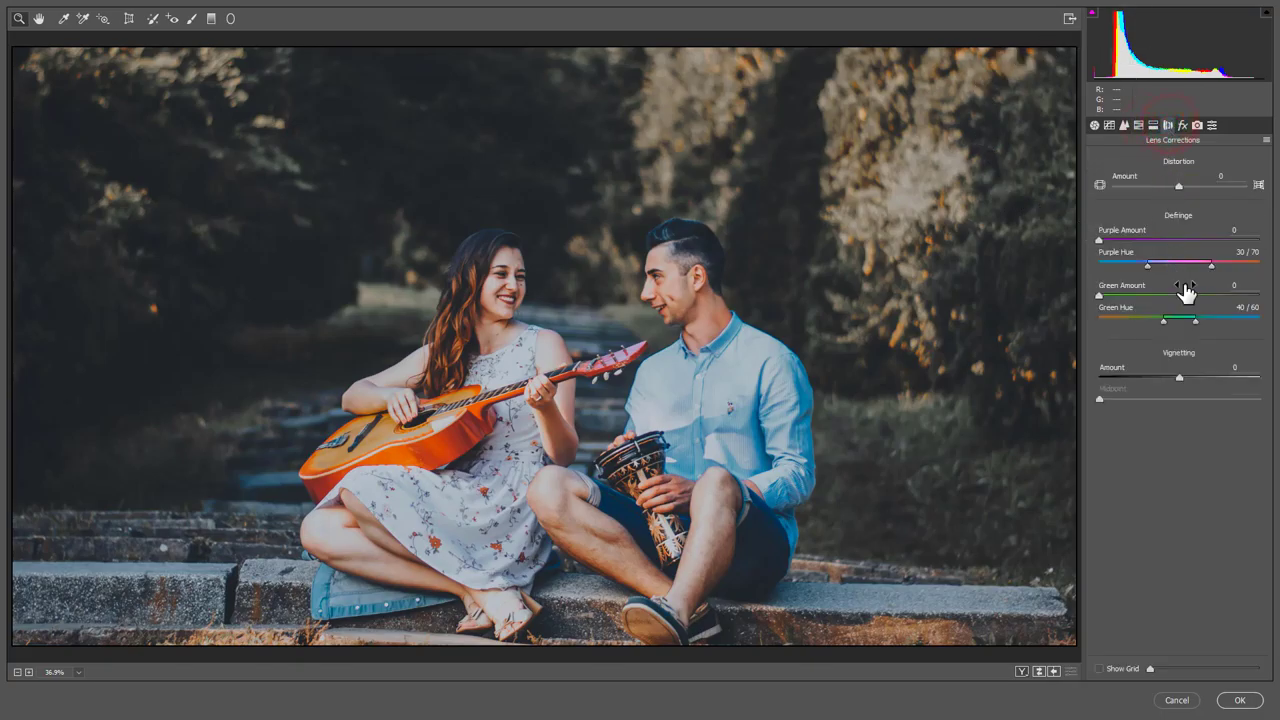
pyautogui.moveTo(1178, 376); pyautogui.dragTo(1169, 399)
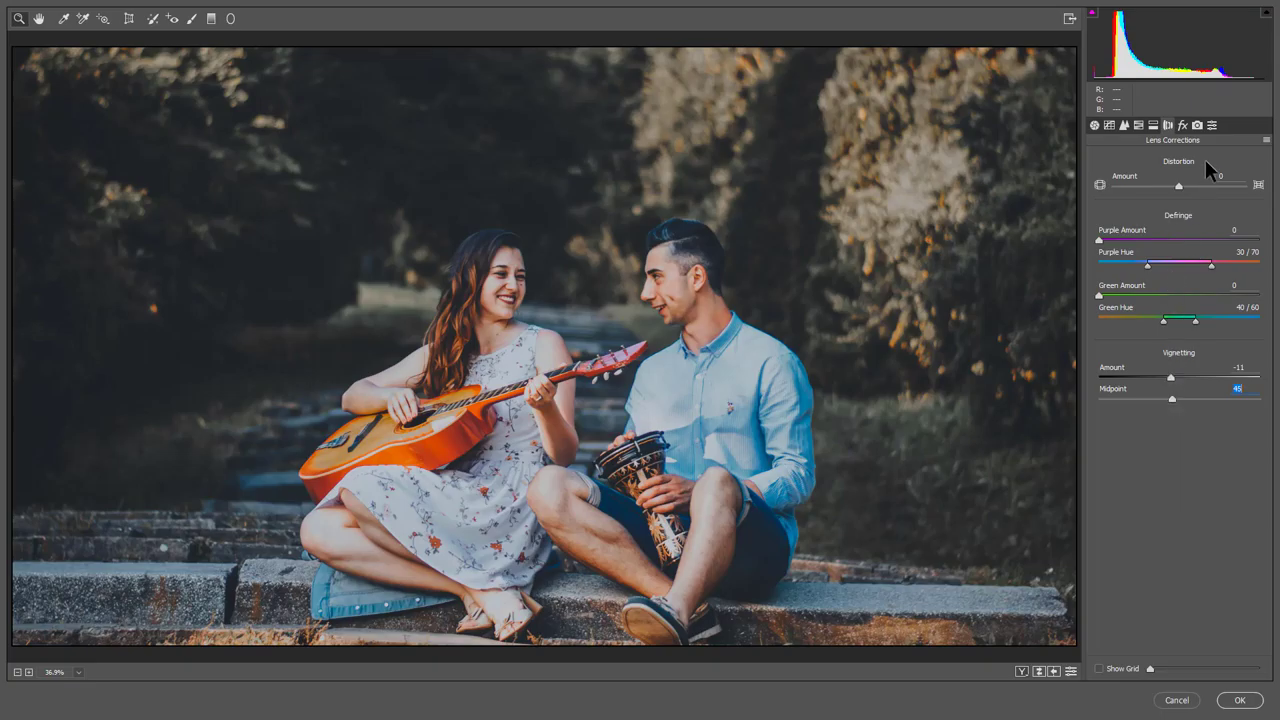
pyautogui.click(1182, 125)
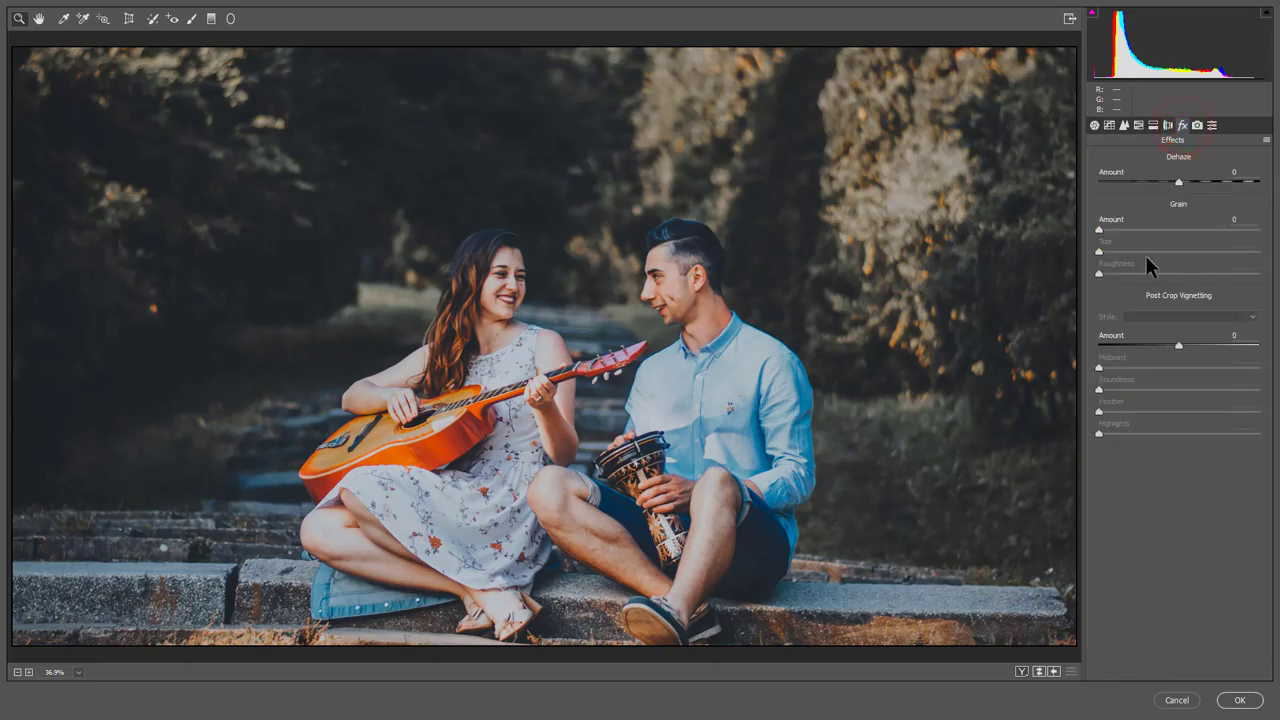
pyautogui.moveTo(1183, 344); pyautogui.dragTo(1167, 348)
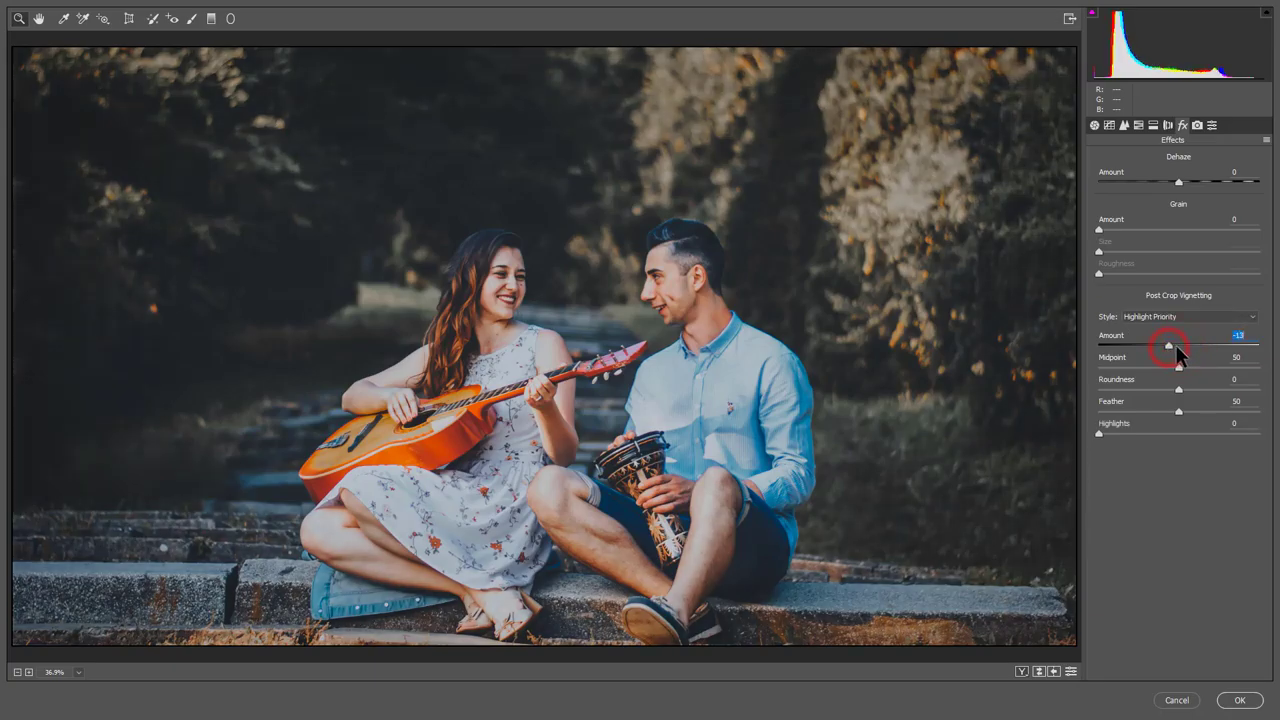
pyautogui.click(1212, 125)
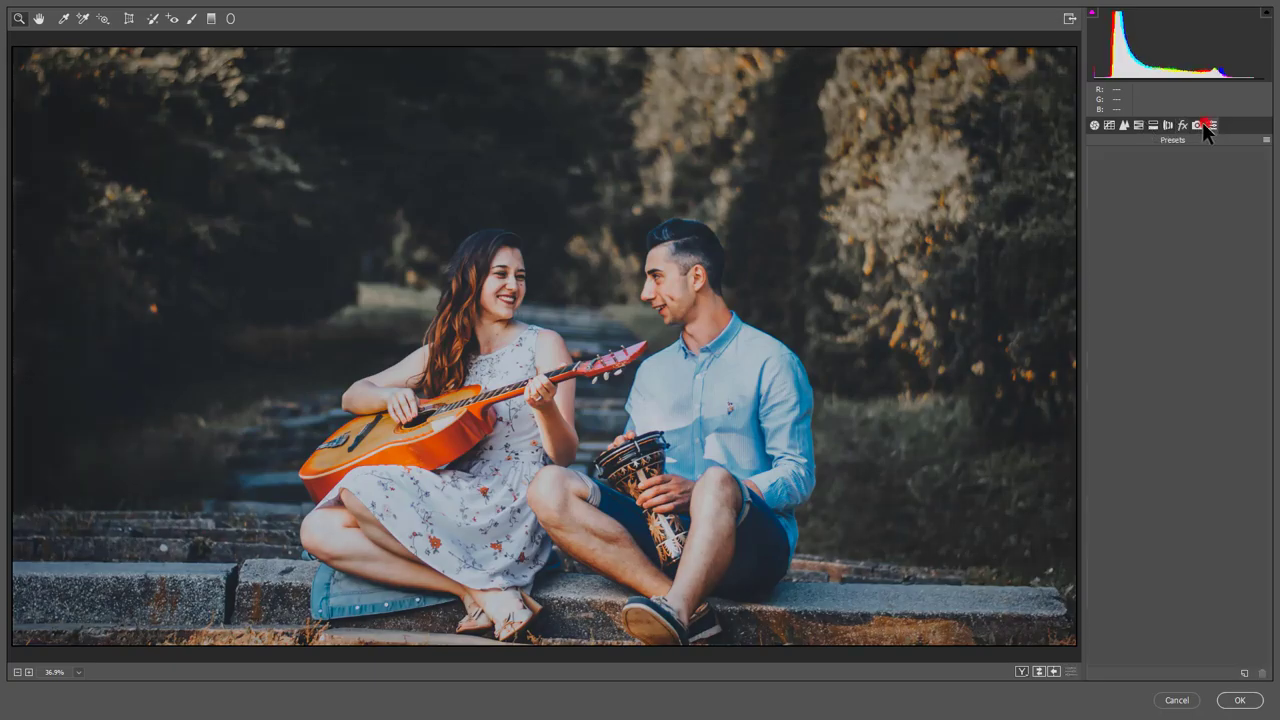
# Step: Set calibration primaries: Red hue -65/saturation +14, Green +8/+32, Blue -11/-52
pyautogui.click(1197, 125)
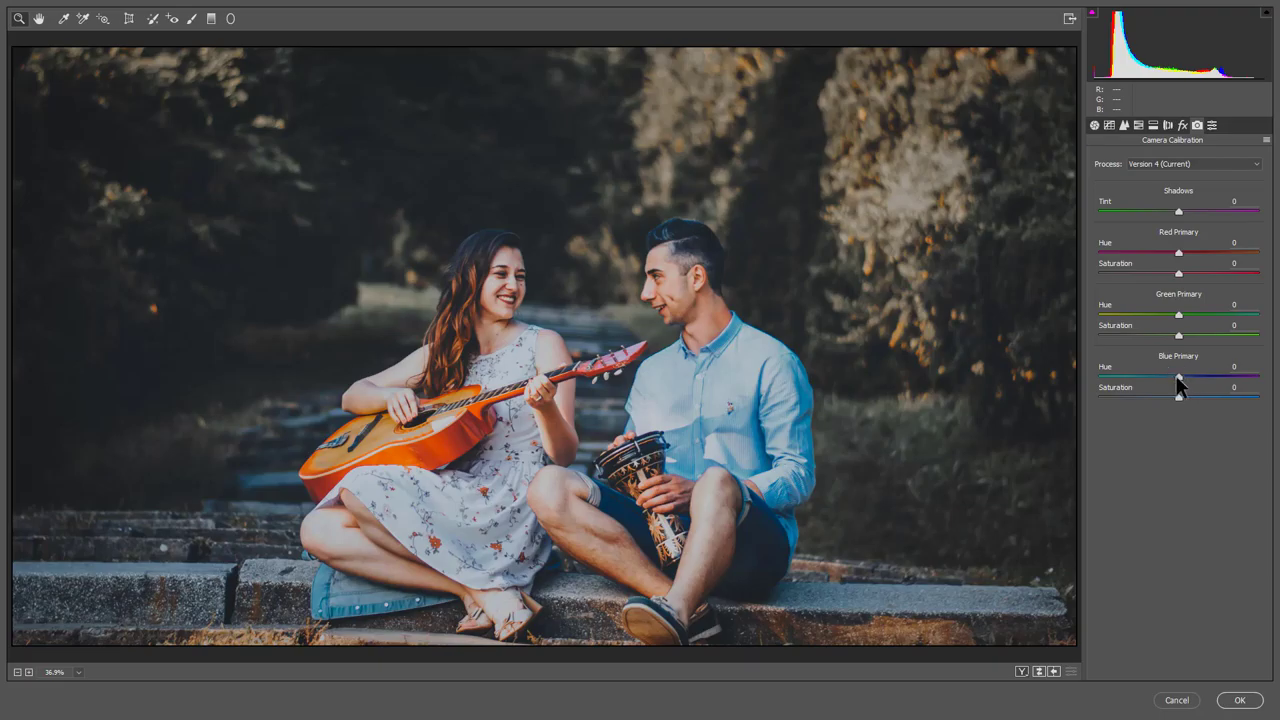
pyautogui.moveTo(1179, 379); pyautogui.dragTo(1167, 377)
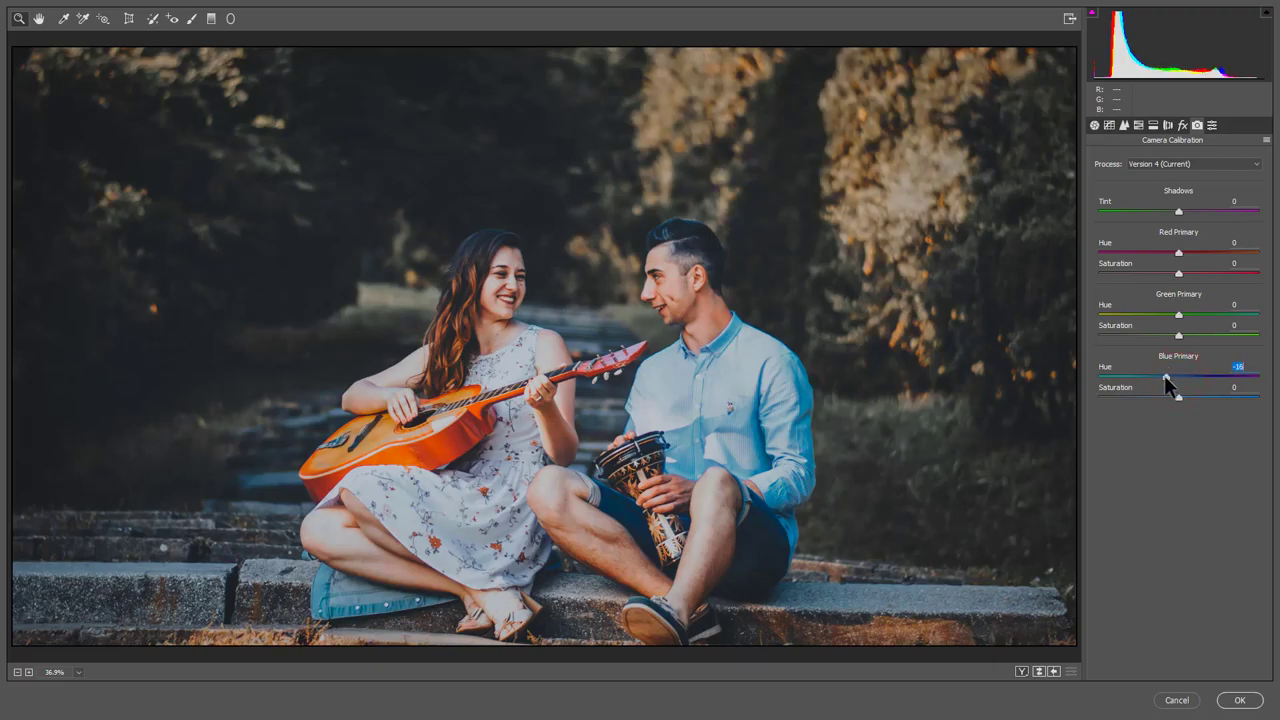
pyautogui.moveTo(1166, 377); pyautogui.dragTo(1168, 376)
pyautogui.moveTo(1178, 395); pyautogui.dragTo(1133, 397)
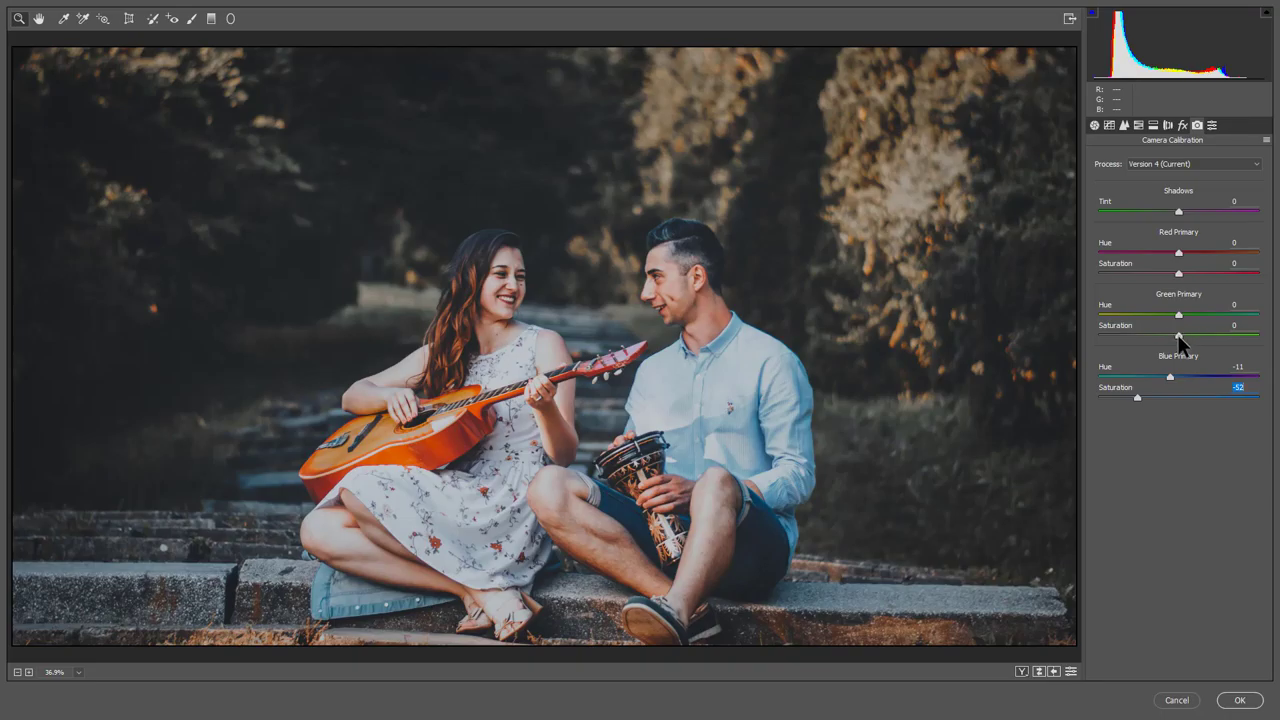
pyautogui.moveTo(1178, 336); pyautogui.dragTo(1197, 336)
pyautogui.moveTo(1179, 316); pyautogui.dragTo(1186, 316)
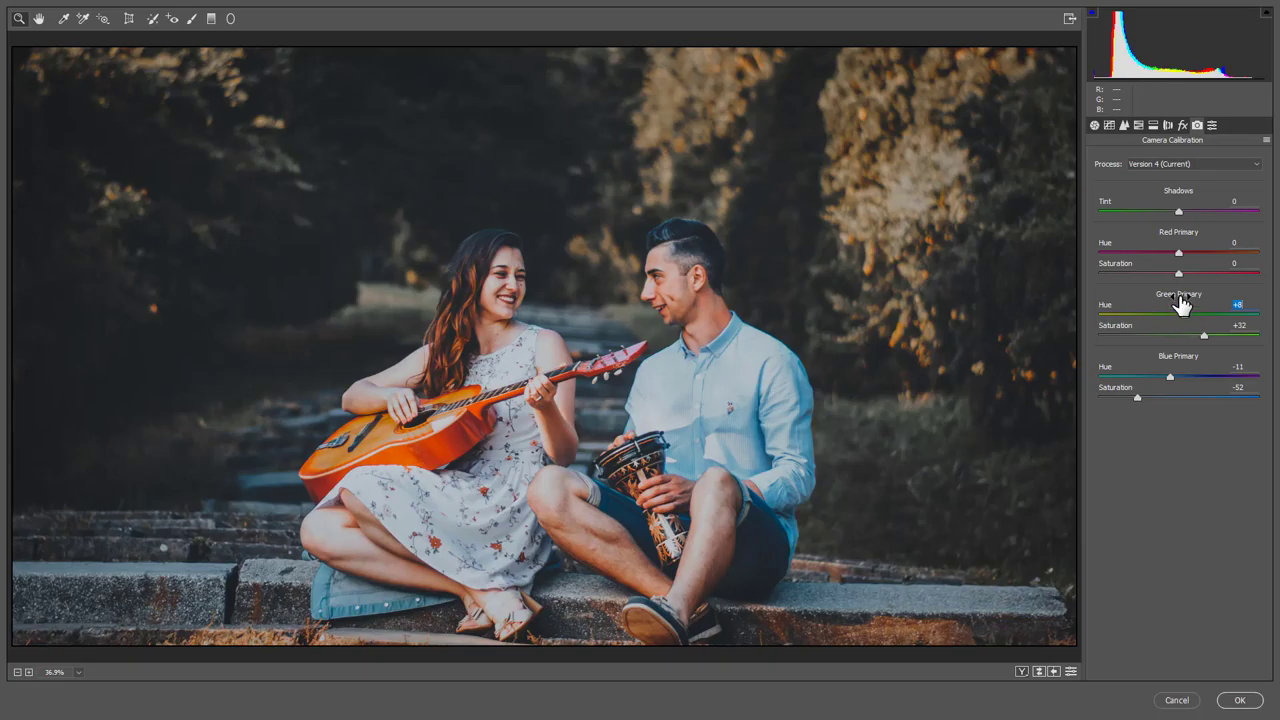
pyautogui.moveTo(1180, 254); pyautogui.dragTo(1129, 253)
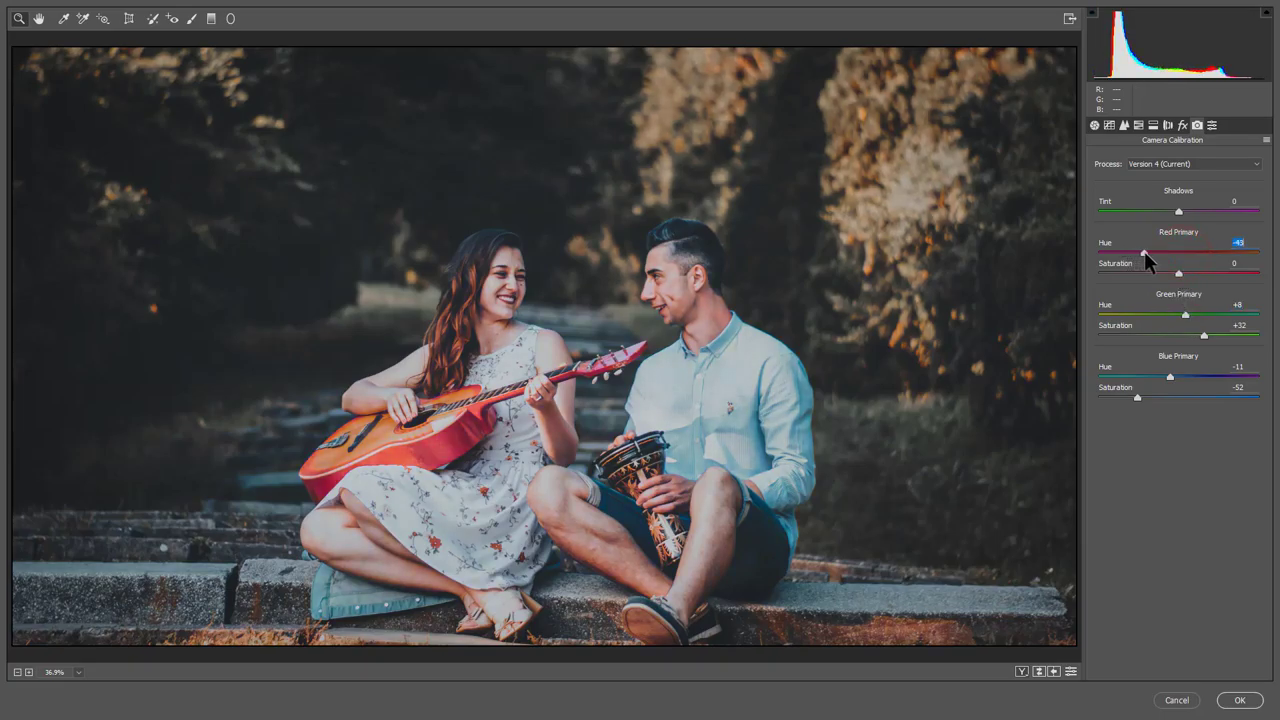
pyautogui.moveTo(1137, 258); pyautogui.dragTo(1132, 258)
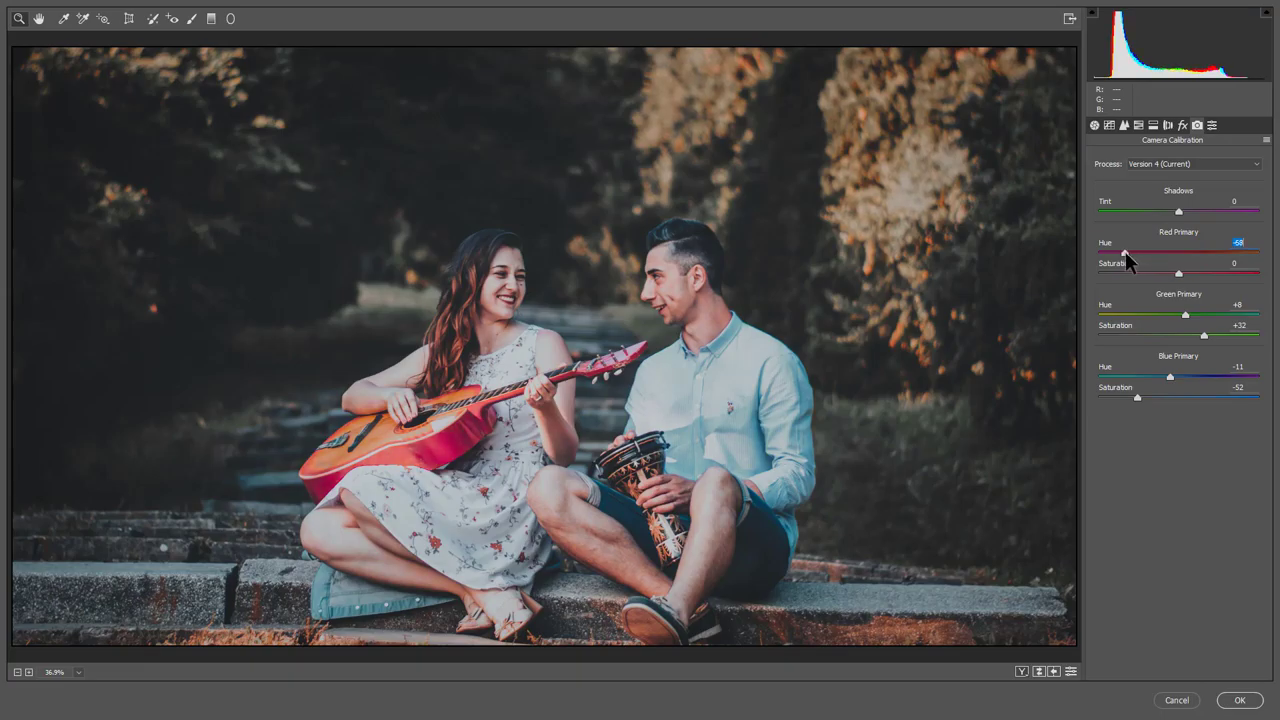
pyautogui.moveTo(1178, 272); pyautogui.dragTo(1192, 284)
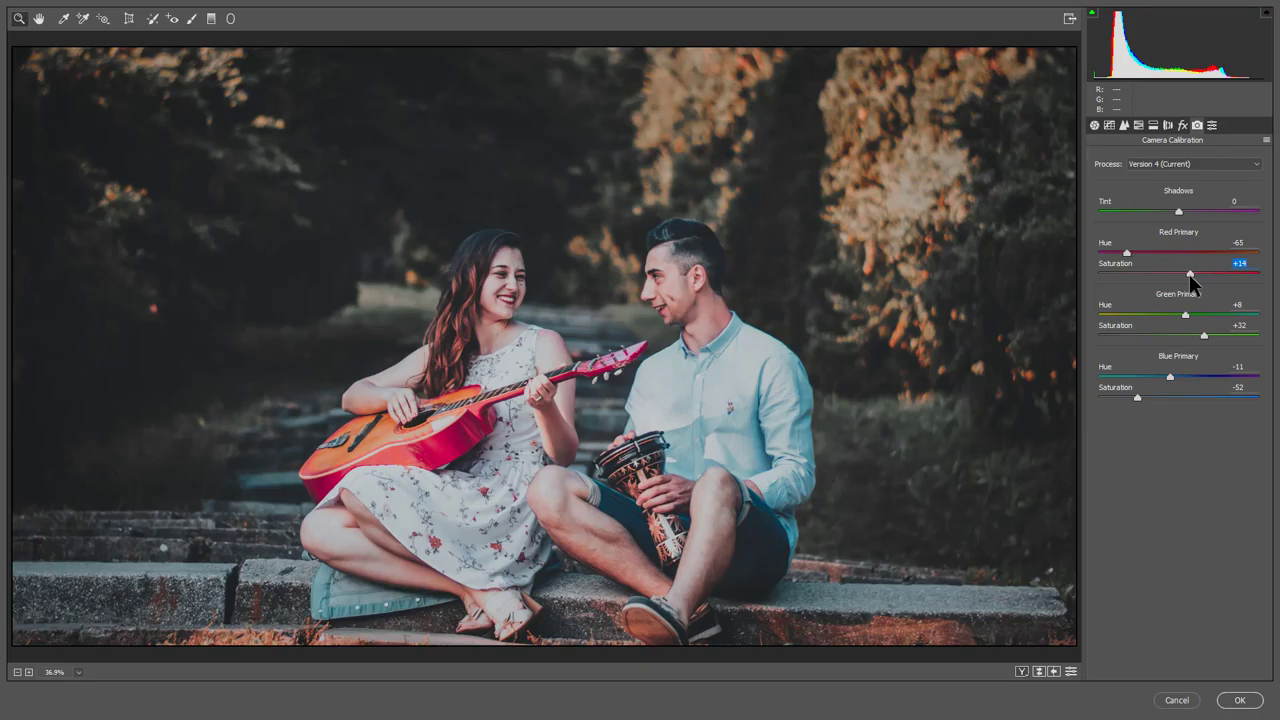
# Step: Cycle Before/After layouts until original and grade appear side by side
pyautogui.click(1021, 672)
pyautogui.click(1021, 672)
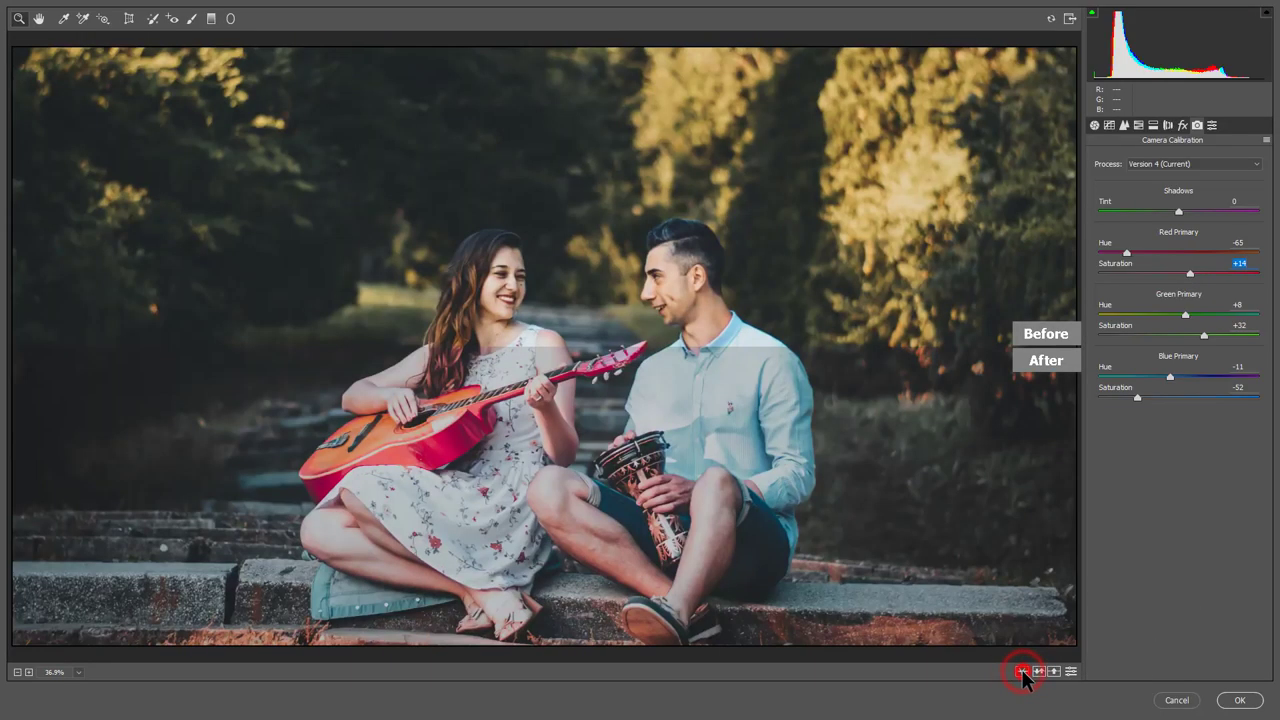
pyautogui.click(1021, 672)
pyautogui.click(1021, 672)
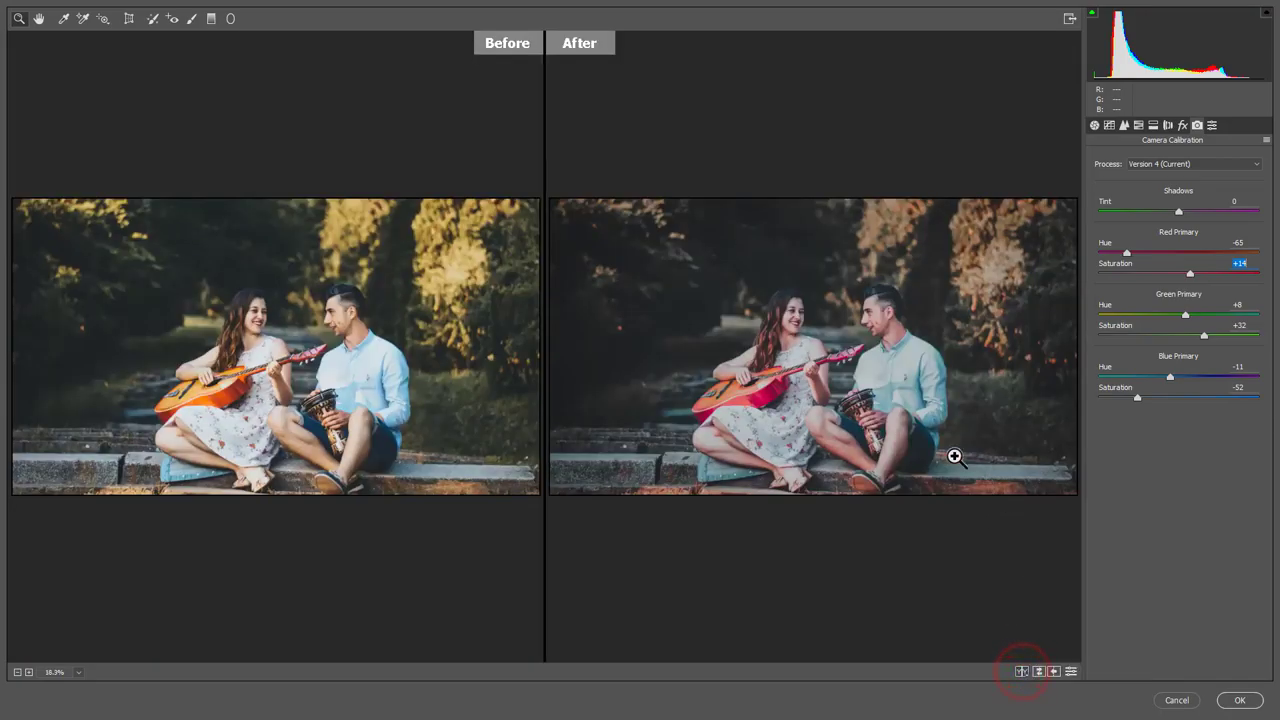
# Step: Zoom in on the guitar and drum, pan toward the man, then switch to split view
pyautogui.click(230, 387)
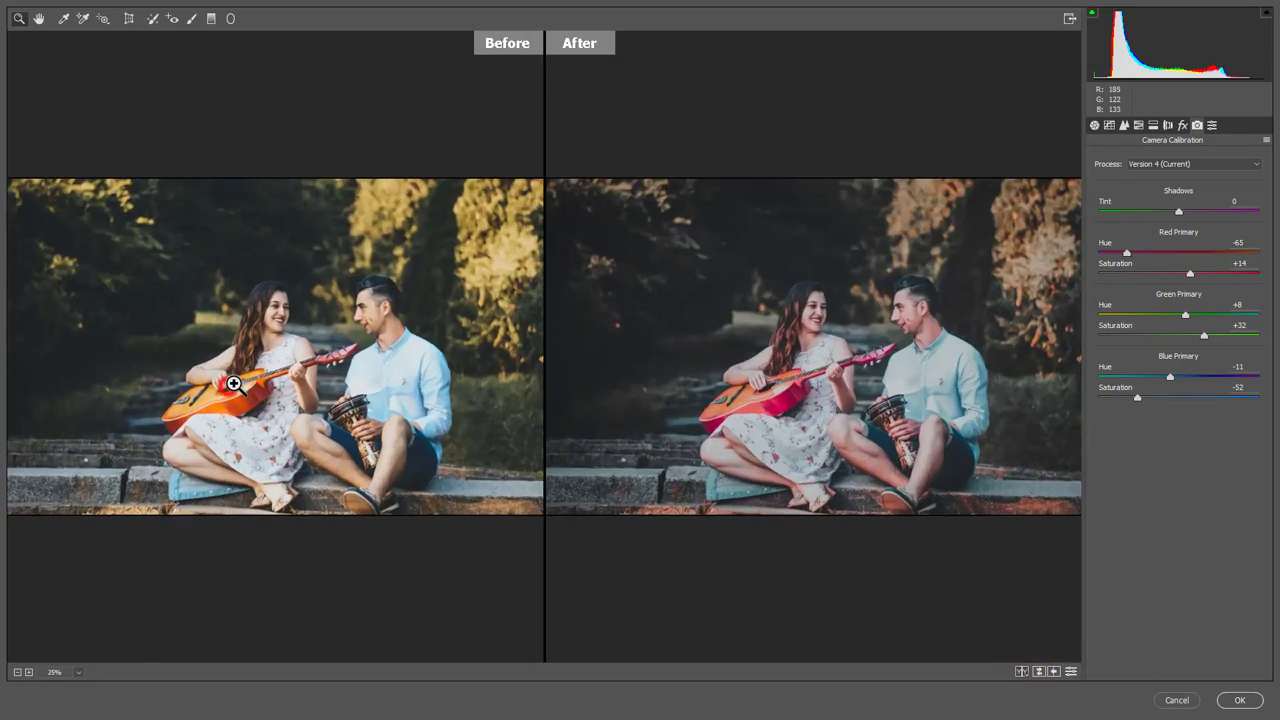
pyautogui.click(305, 385)
pyautogui.click(358, 393)
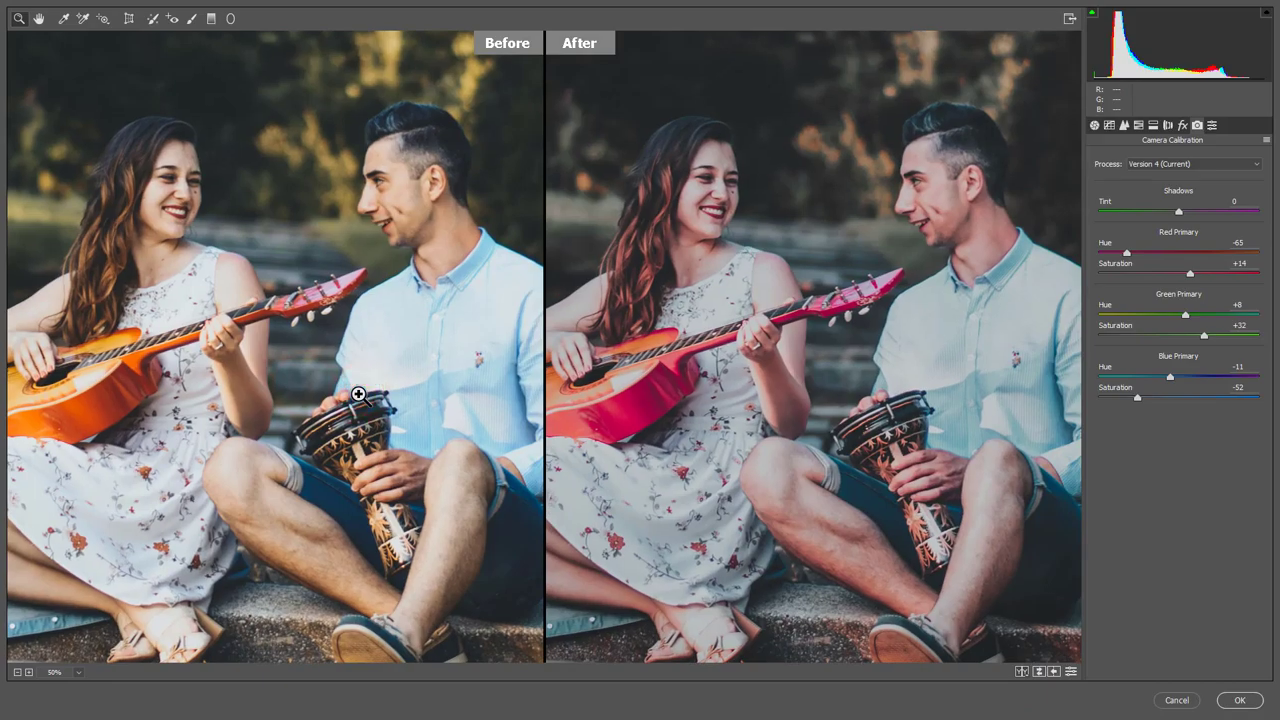
pyautogui.click(38, 18)
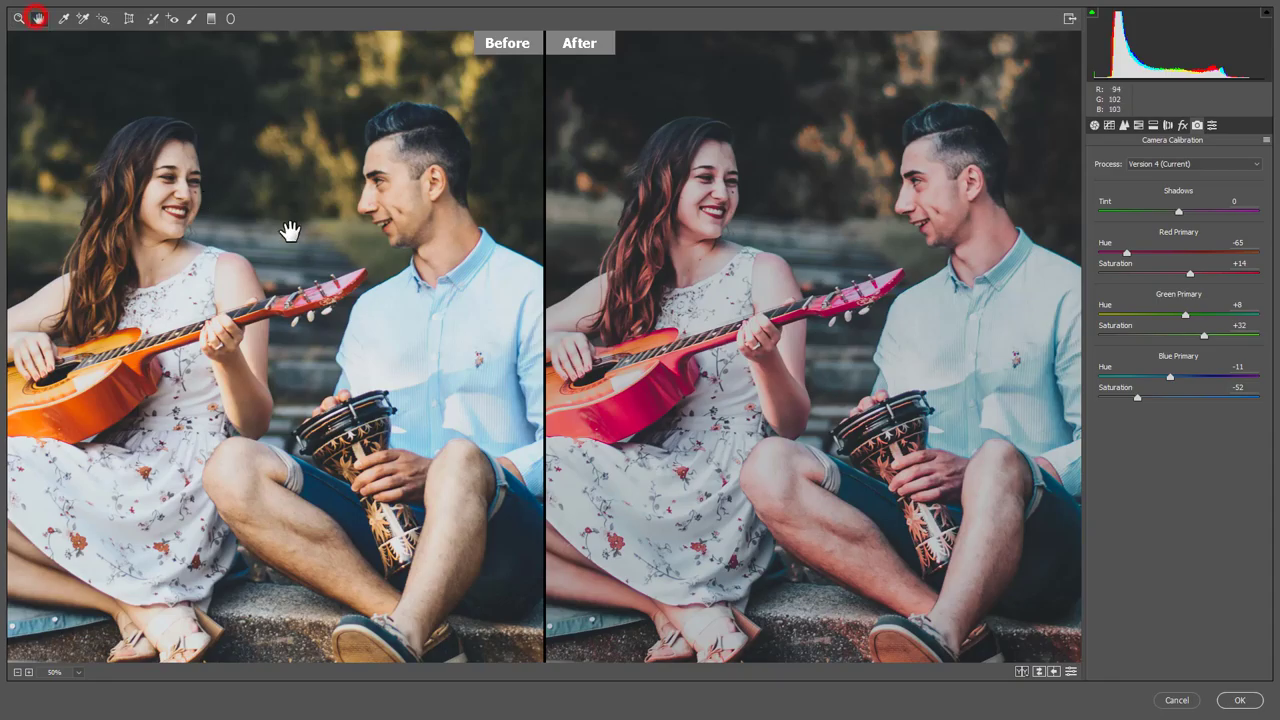
pyautogui.moveTo(290, 232)
pyautogui.mouseDown()
pyautogui.moveTo(141, 232)
pyautogui.moveTo(281, 244)
pyautogui.moveTo(258, 477)
pyautogui.moveTo(374, 409)
pyautogui.moveTo(295, 228)
pyautogui.mouseUp()
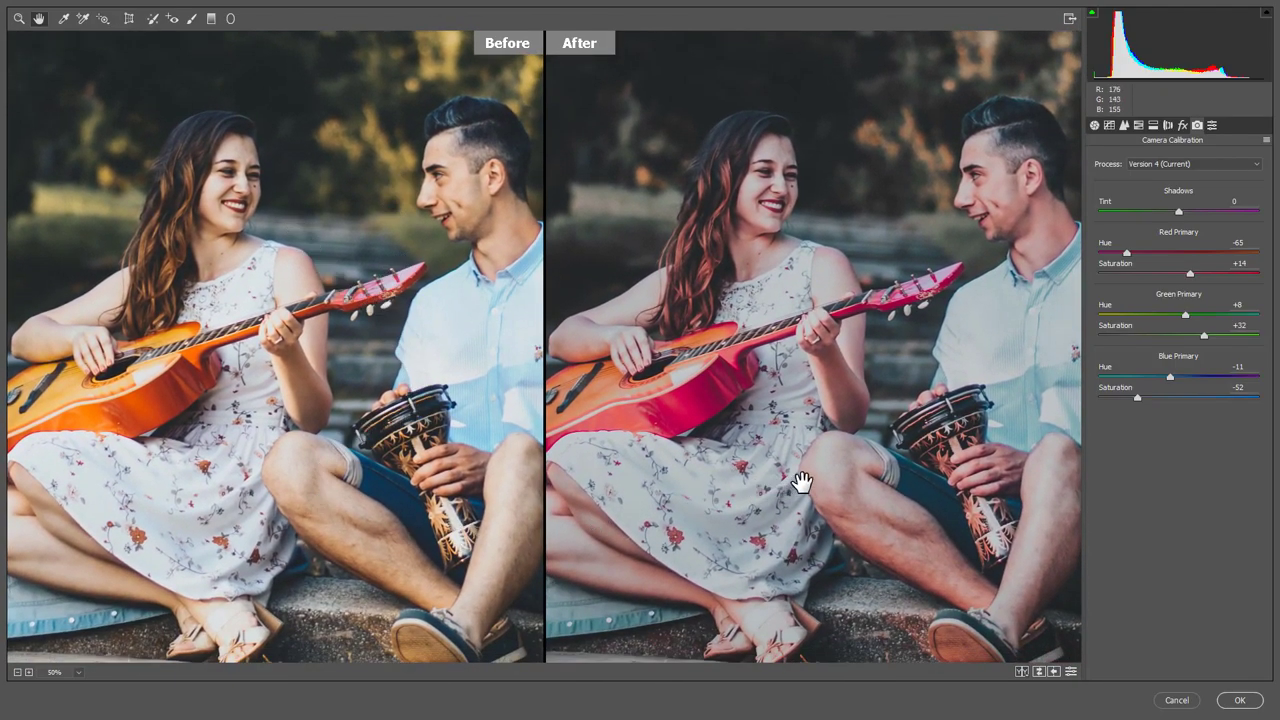
pyautogui.click(1021, 671)
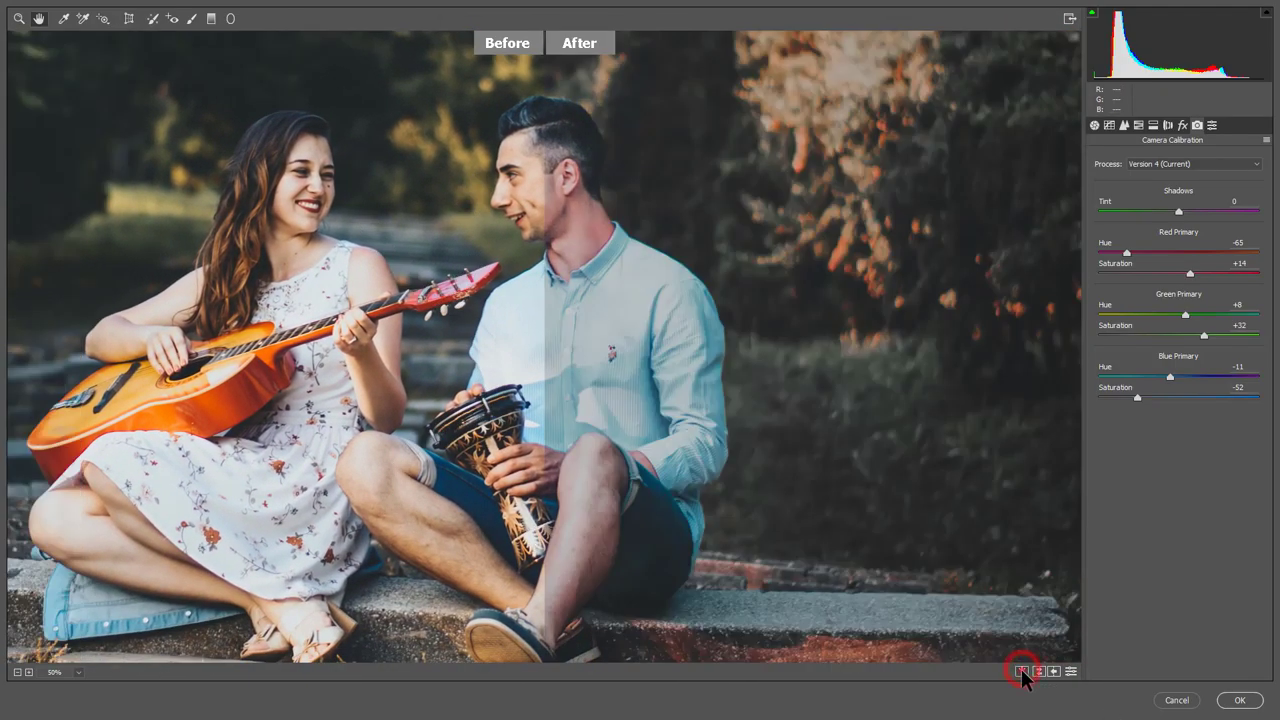
pyautogui.click(1021, 671)
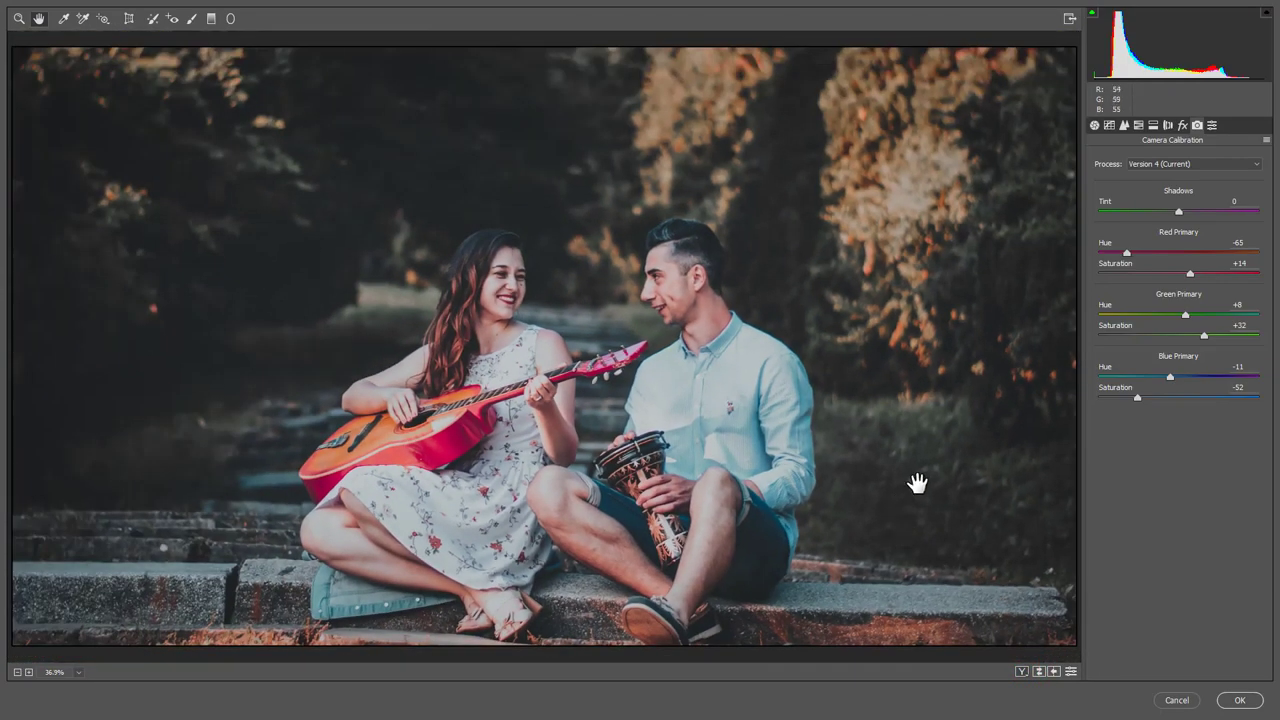
# Step: Apply the Camera Raw grade to Background copy and compare it against the original
pyautogui.click(1239, 700)
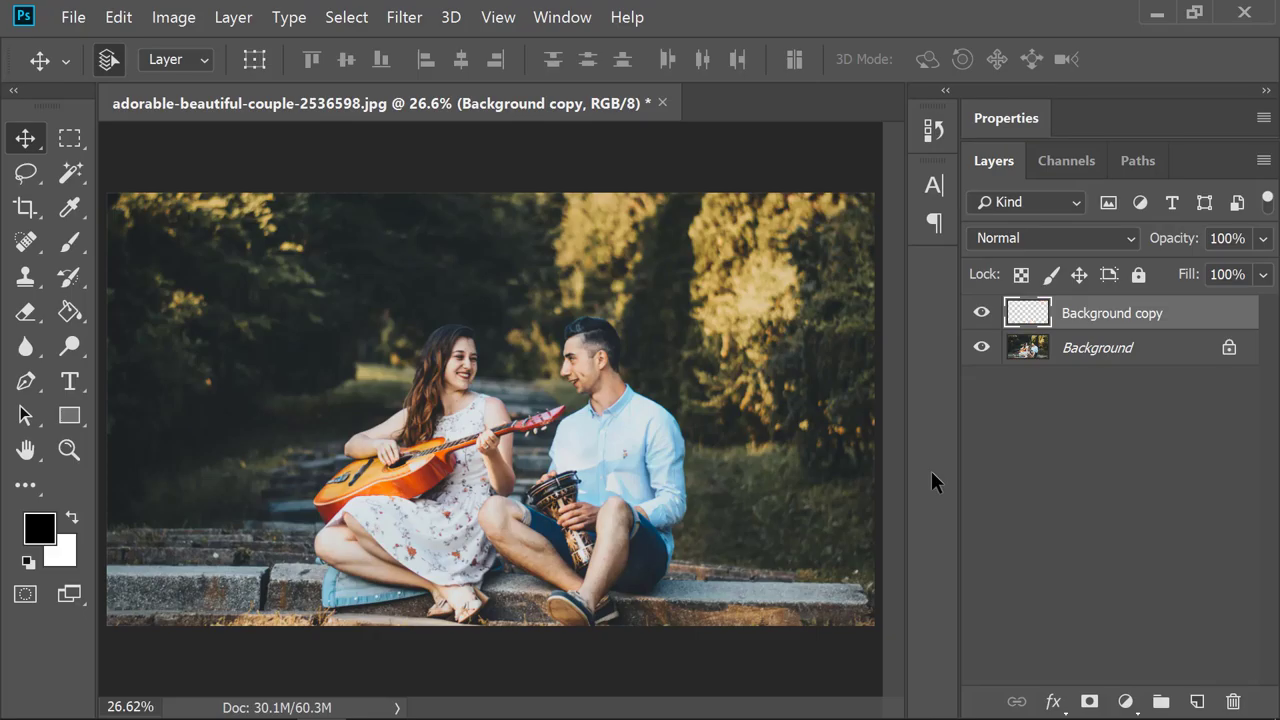
pyautogui.click(981, 313)
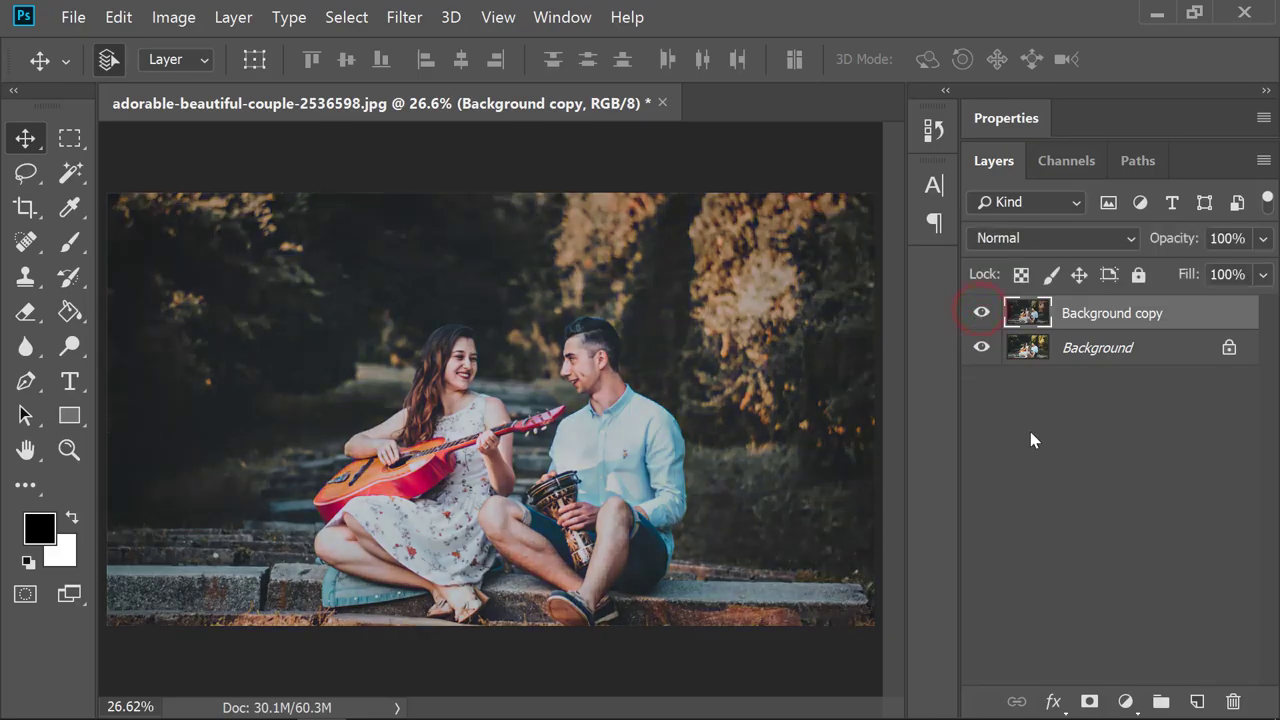
pyautogui.click(1127, 700)
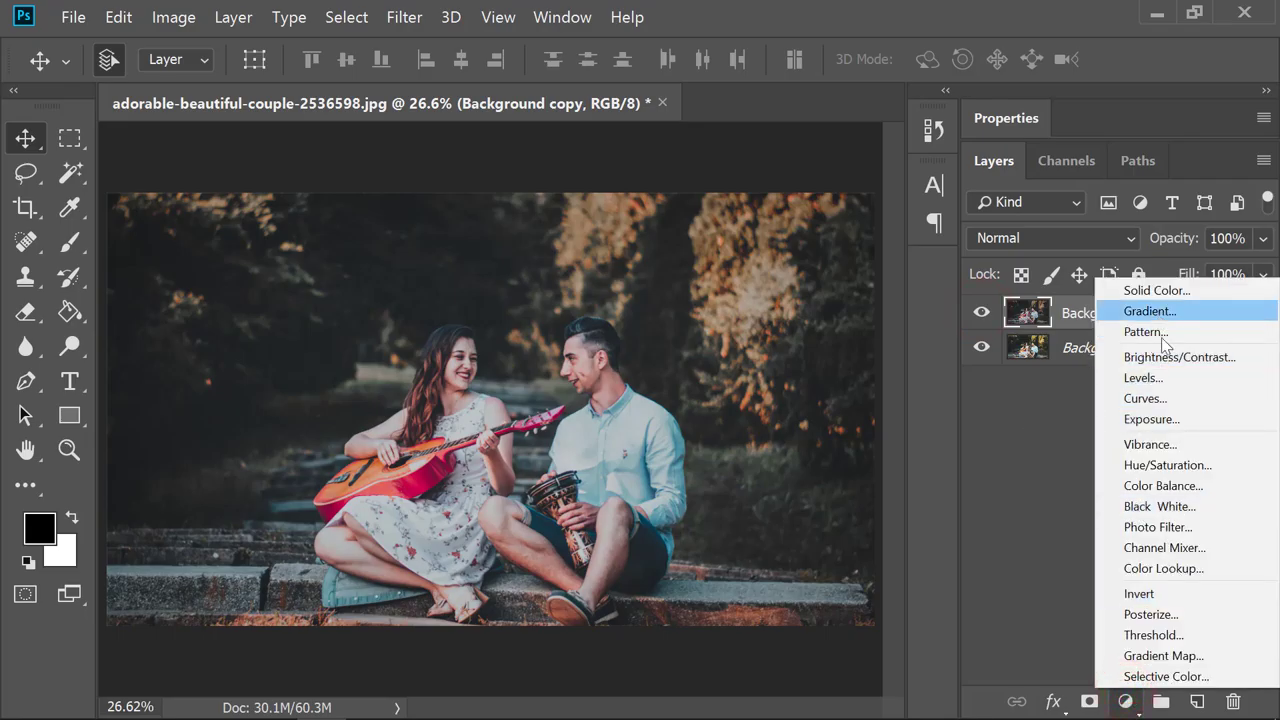
# Step: Add a Gradient Map adjustment layer using the Violet, Orange gradient preset
pyautogui.click(1195, 655)
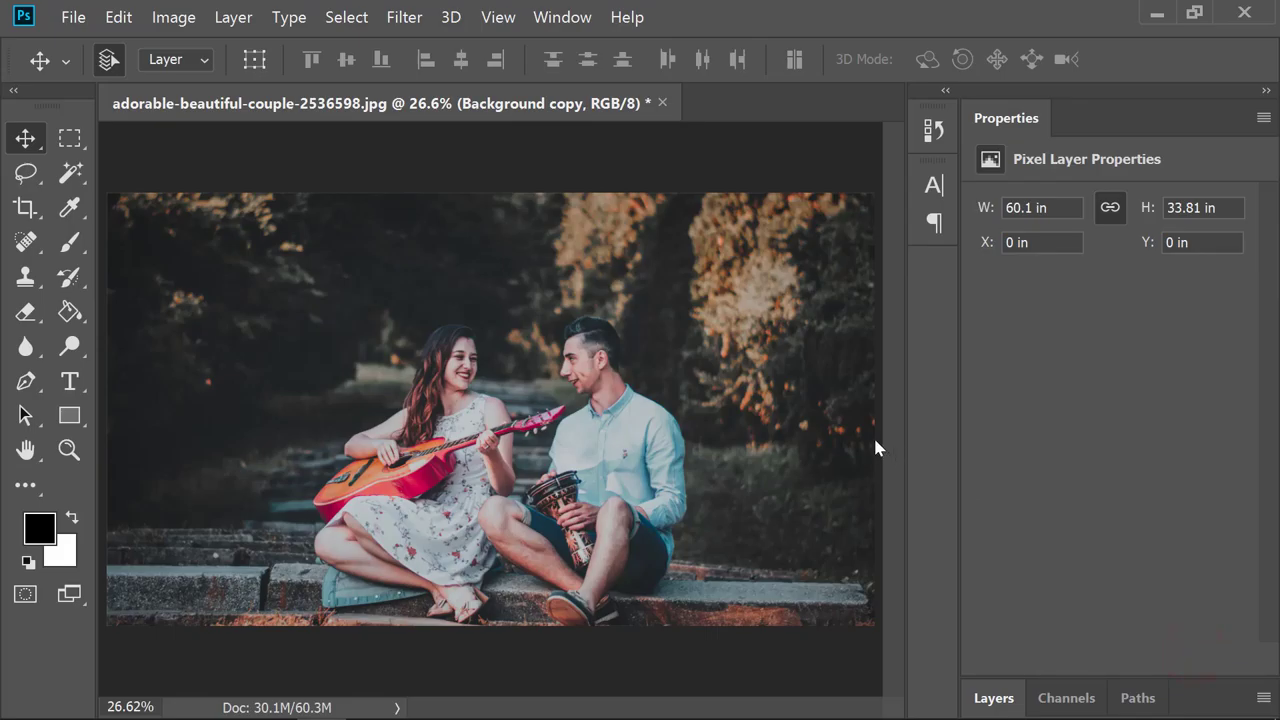
pyautogui.click(1094, 213)
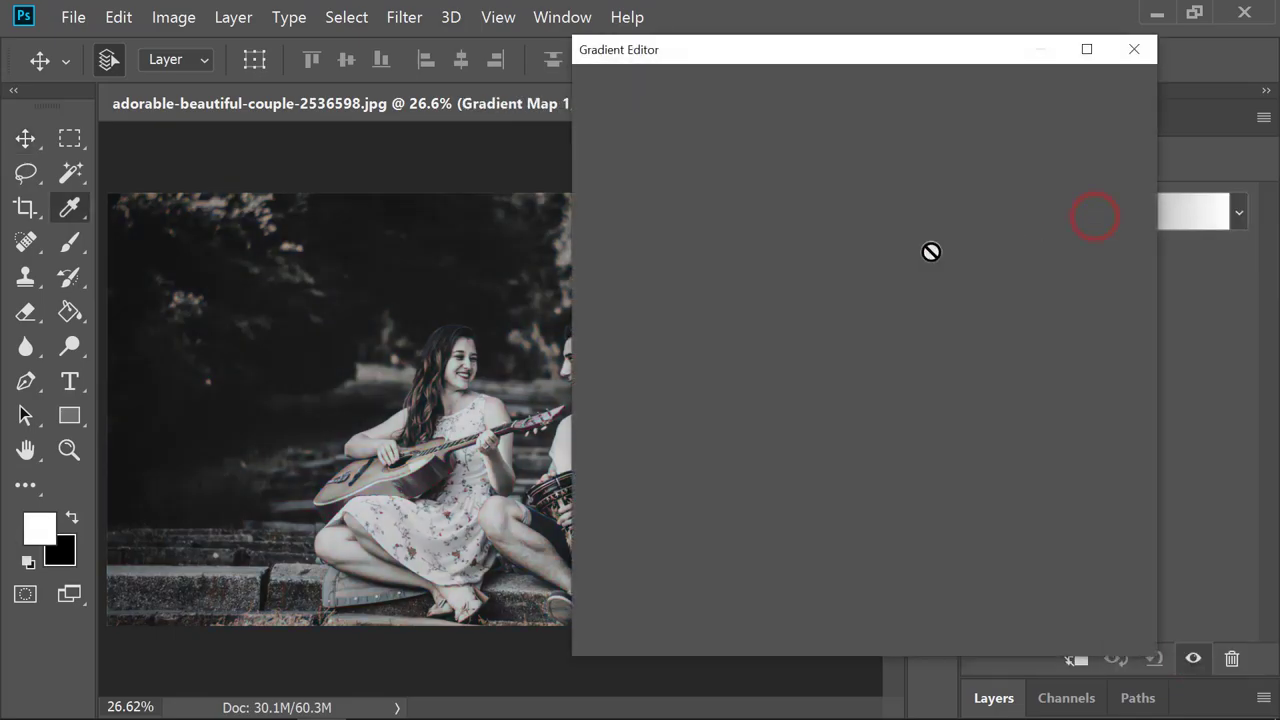
pyautogui.click(750, 130)
pyautogui.click(792, 129)
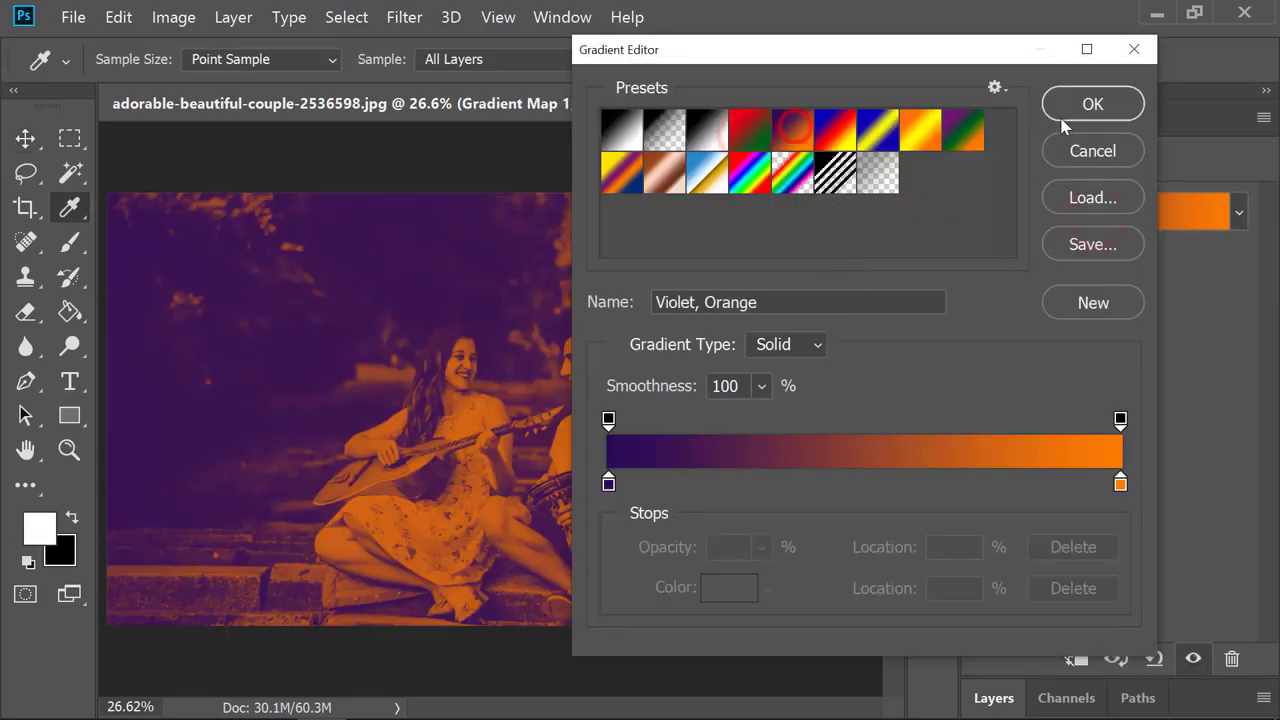
pyautogui.click(1063, 119)
# Step: Blend Gradient Map 1 in Soft Light at 17% opacity
pyautogui.click(994, 697)
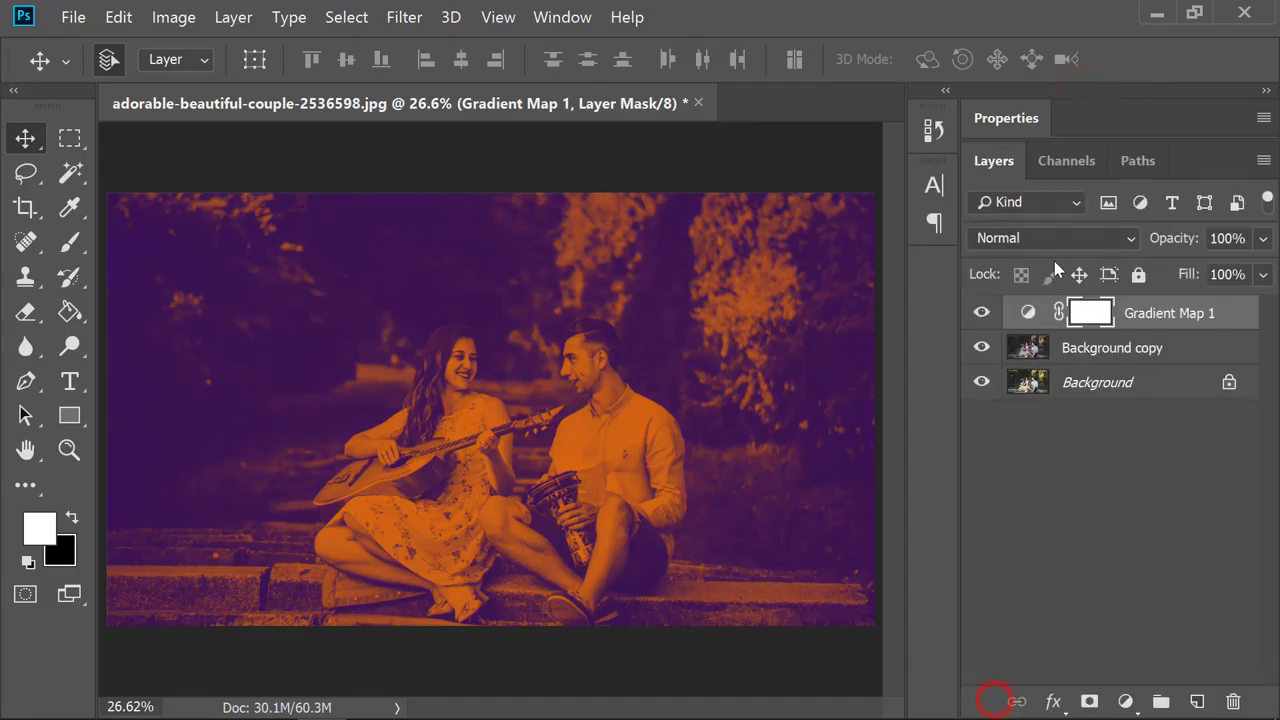
pyautogui.click(1054, 240)
pyautogui.click(1020, 262)
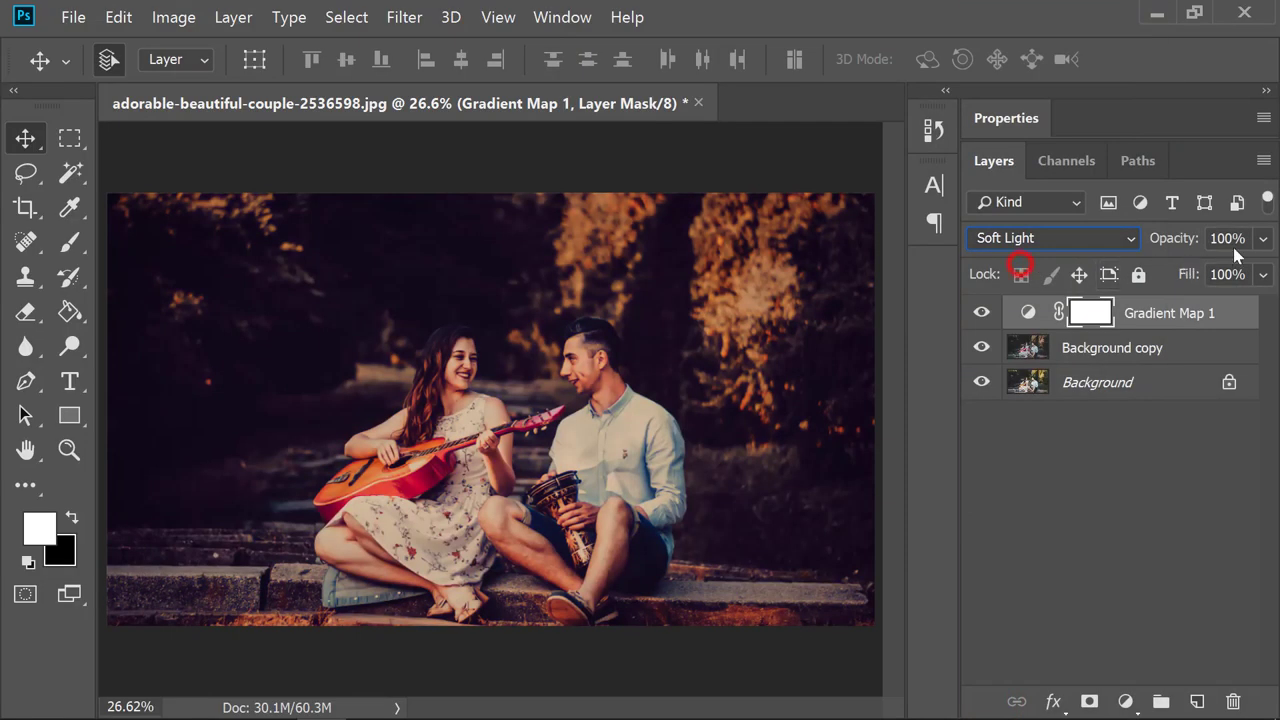
pyautogui.click(1262, 238)
pyautogui.moveTo(1265, 268); pyautogui.dragTo(1159, 268)
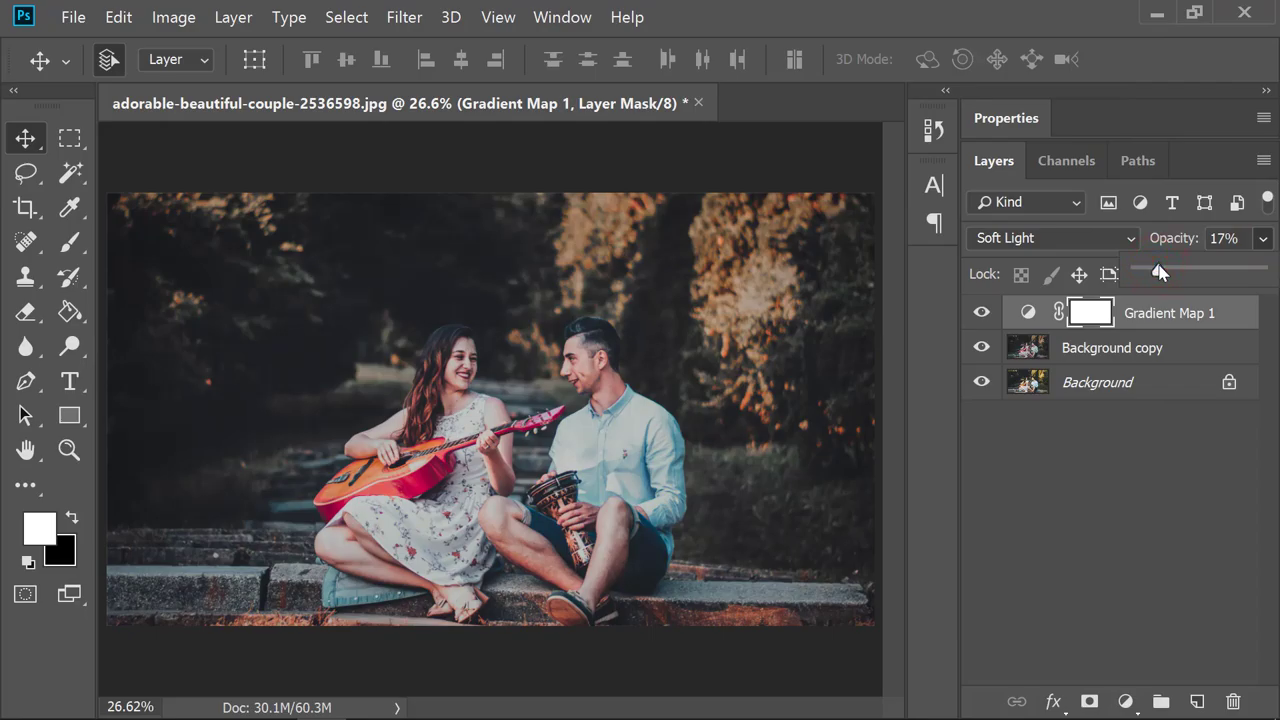
pyautogui.click(1127, 700)
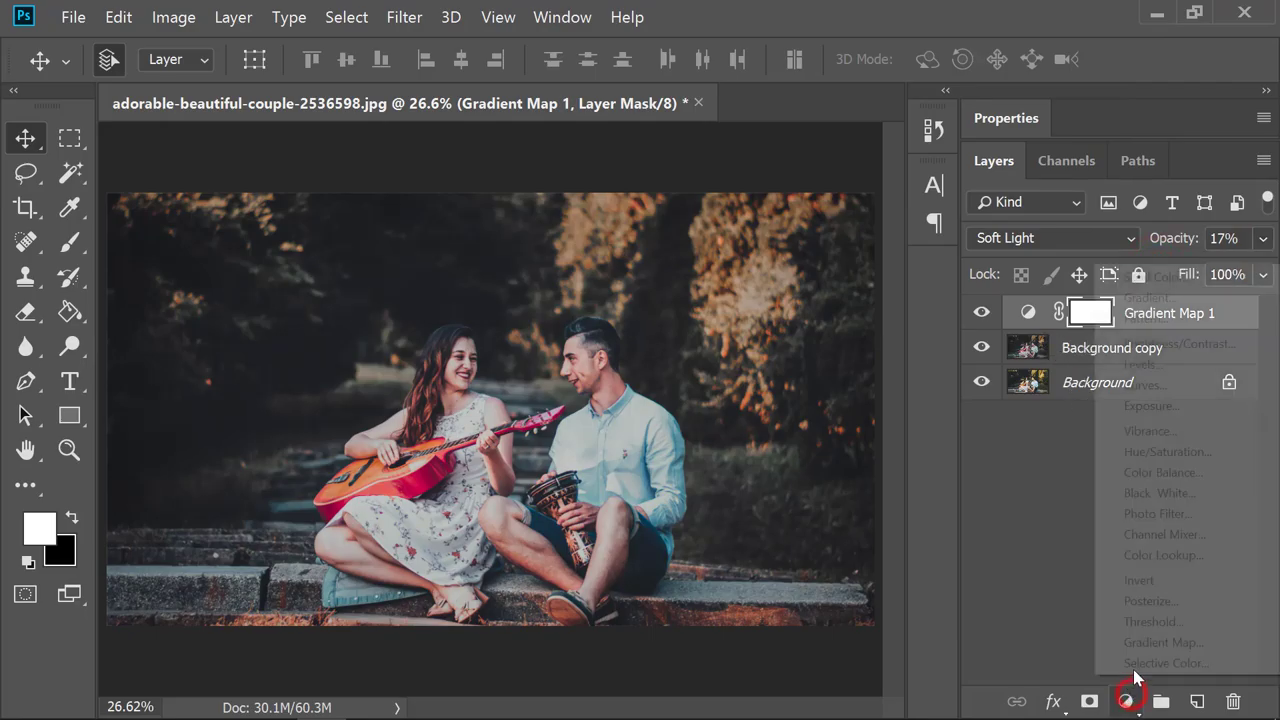
# Step: Add a Color Lookup adjustment layer using the HorrorBlue.3DL look
pyautogui.click(1166, 553)
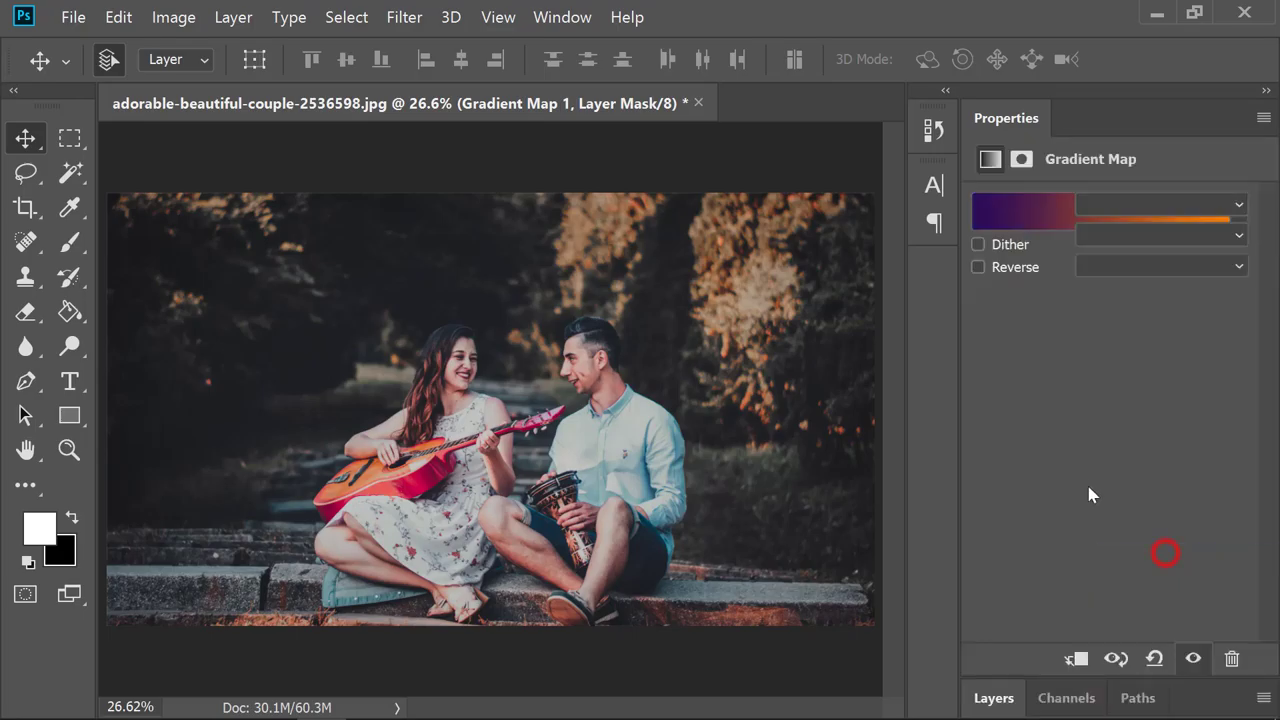
pyautogui.click(1152, 210)
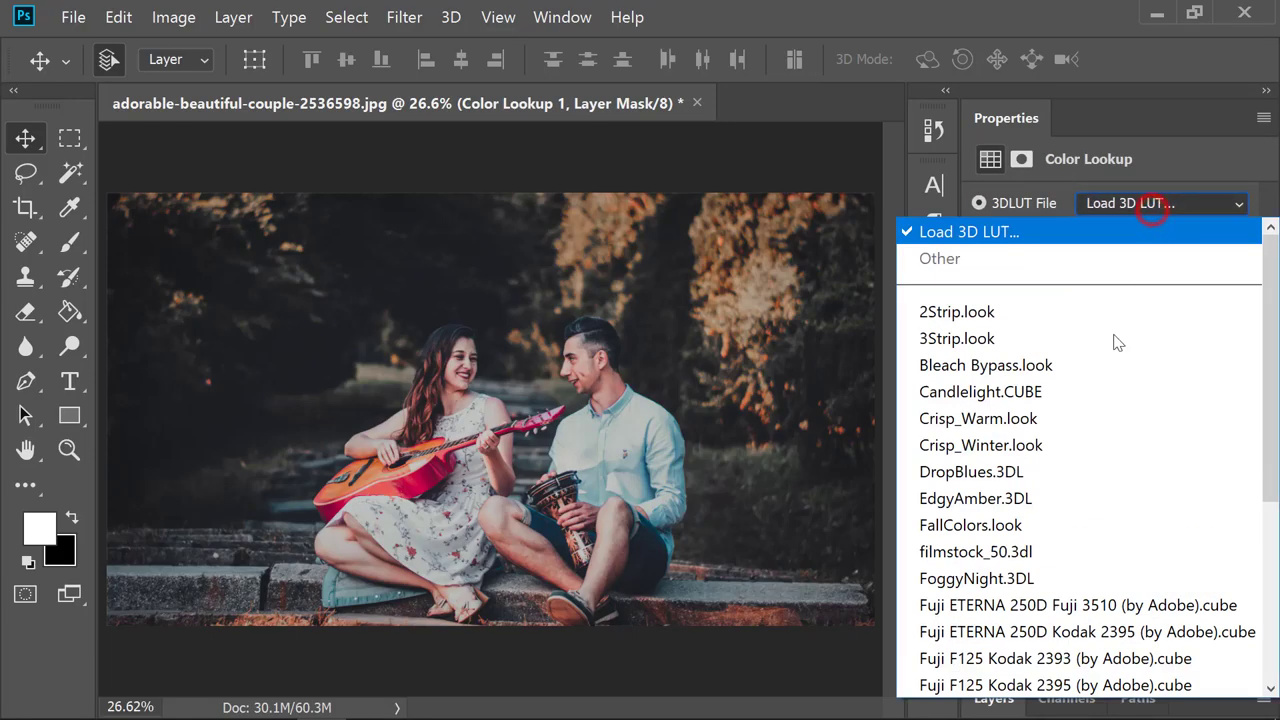
pyautogui.scroll(-2, 1050, 543)
pyautogui.click(1000, 526)
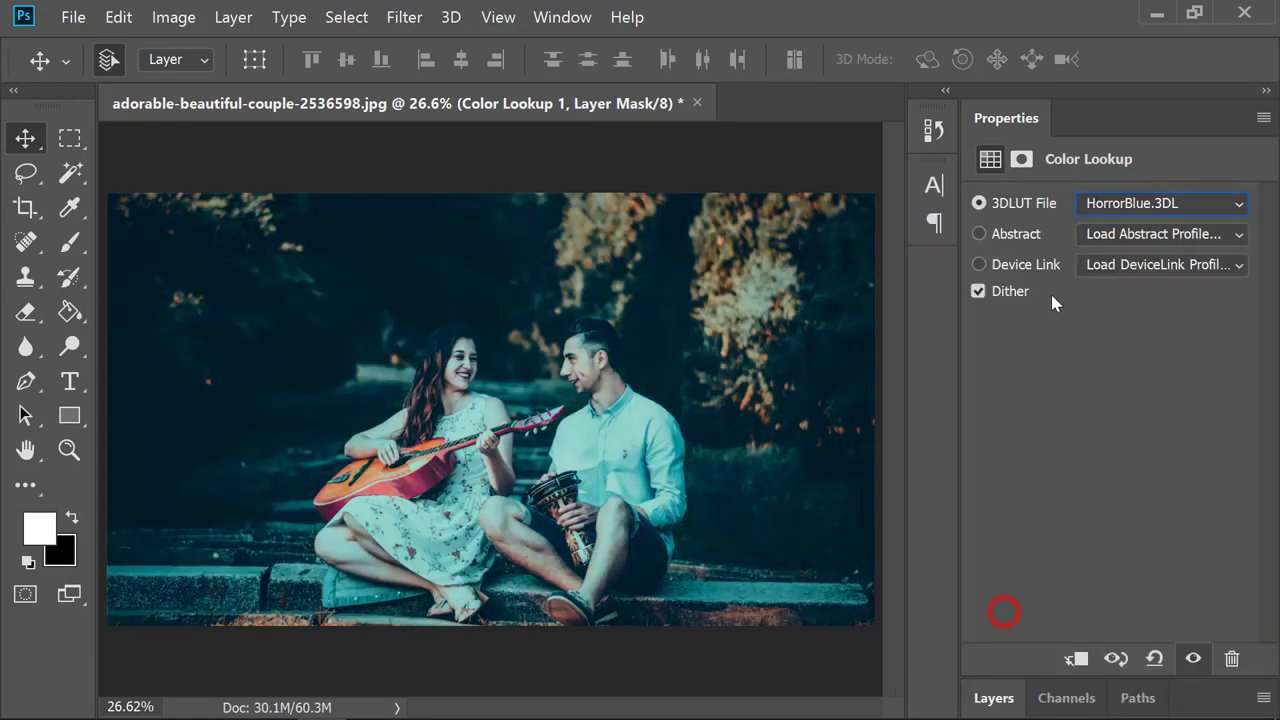
# Step: Blend Color Lookup 1 in Soft Light at 10% opacity
pyautogui.click(1003, 698)
pyautogui.click(1020, 248)
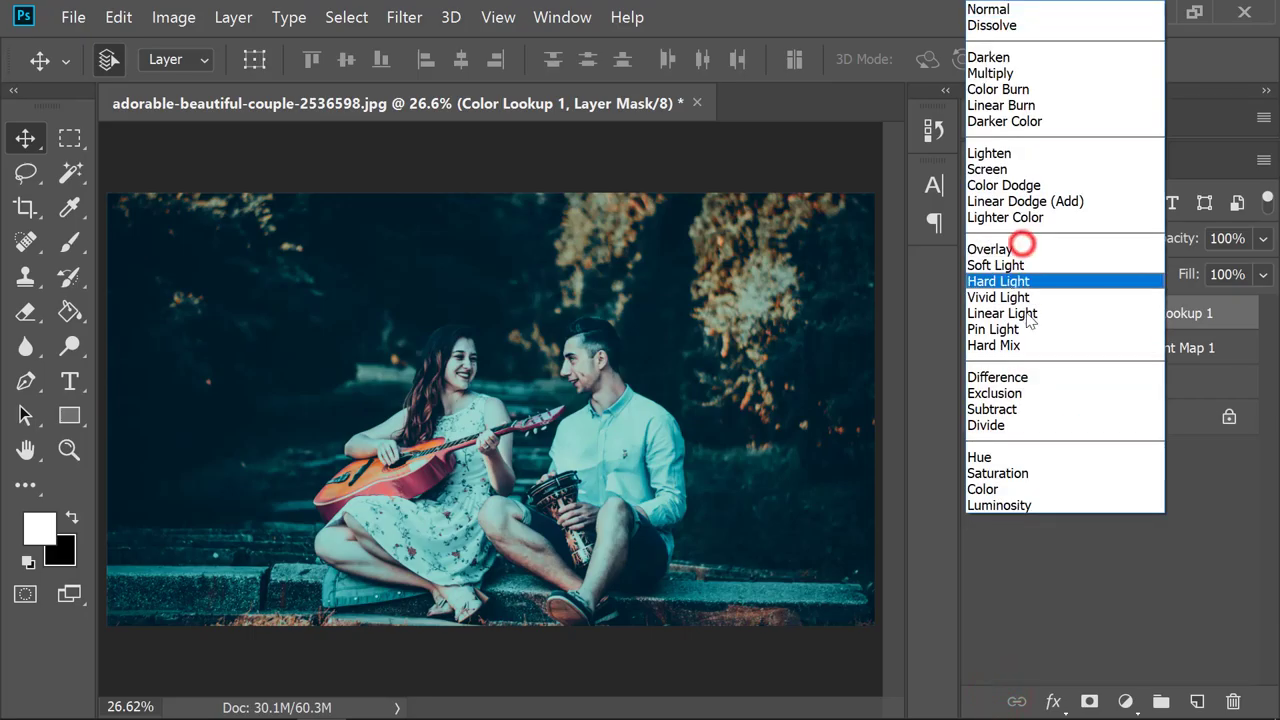
pyautogui.click(998, 265)
pyautogui.click(1263, 238)
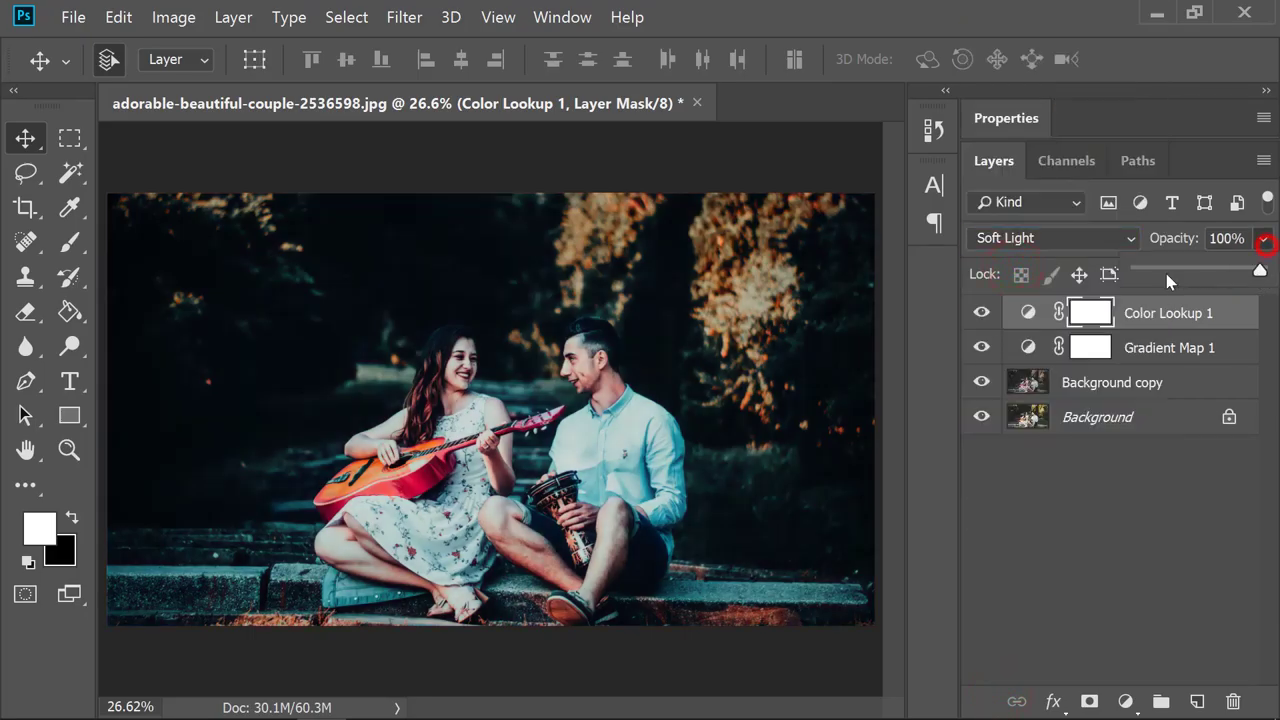
pyautogui.click(1150, 271)
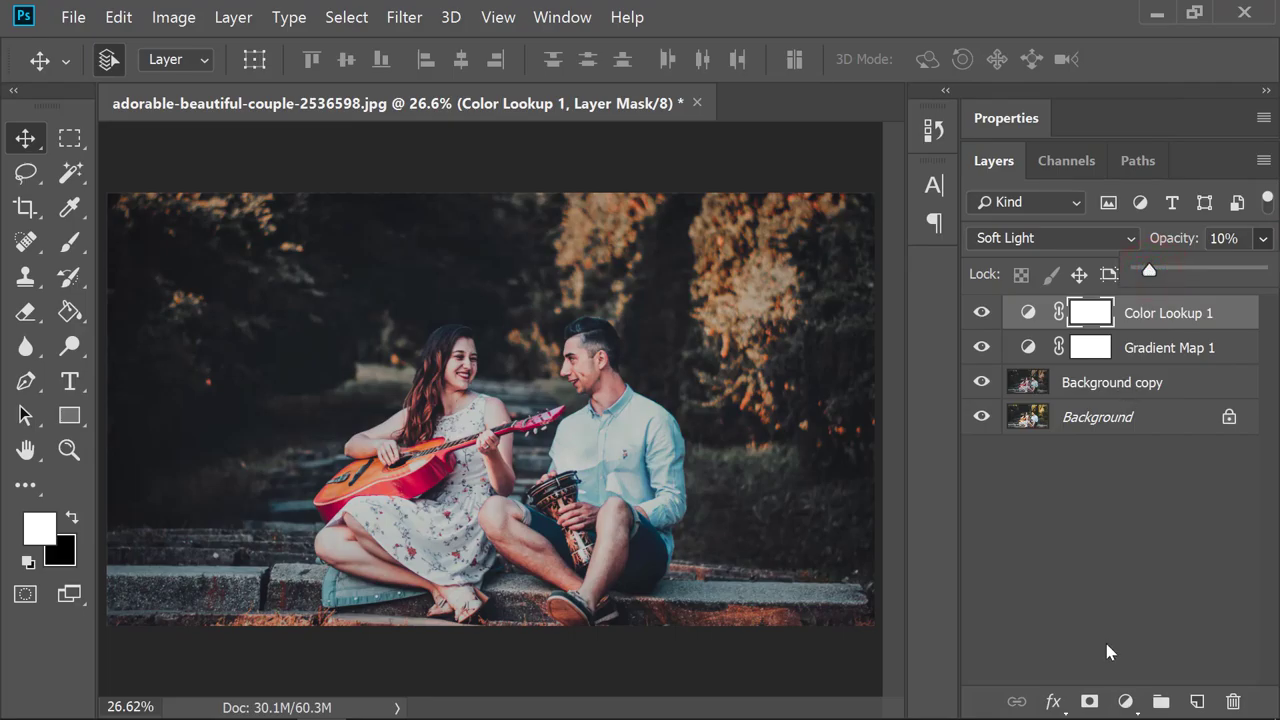
pyautogui.click(1124, 703)
pyautogui.click(1150, 450)
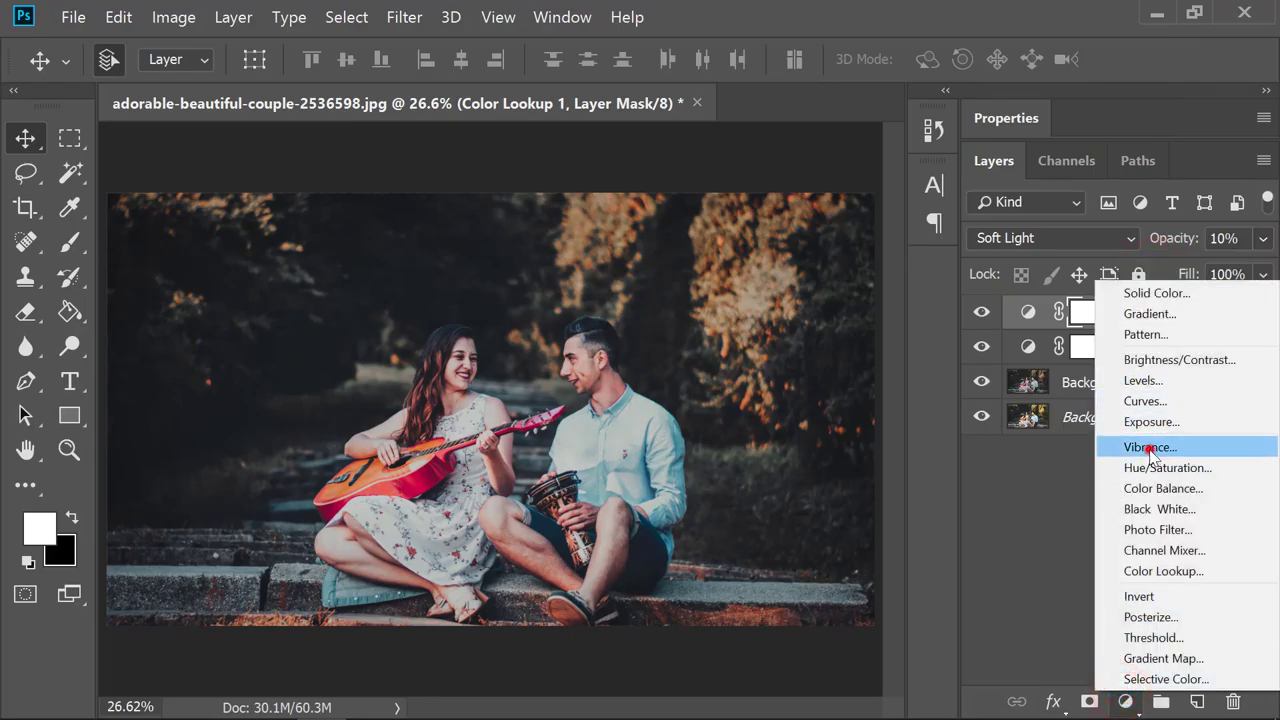
# Step: Set the Vibrance layer to Vibrance -8 and Saturation +5
pyautogui.moveTo(1109, 279); pyautogui.dragTo(1116, 280)
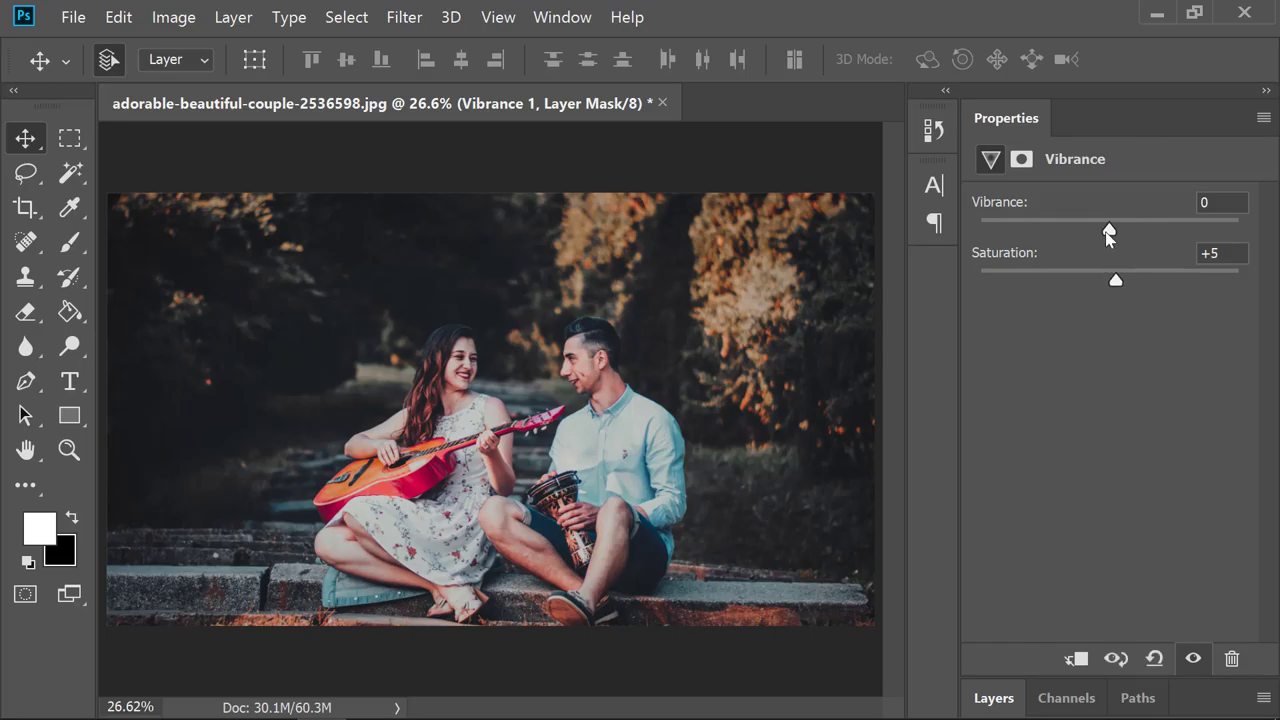
pyautogui.moveTo(1108, 233)
pyautogui.mouseDown()
pyautogui.moveTo(1082, 233)
pyautogui.moveTo(1099, 234)
pyautogui.mouseUp()
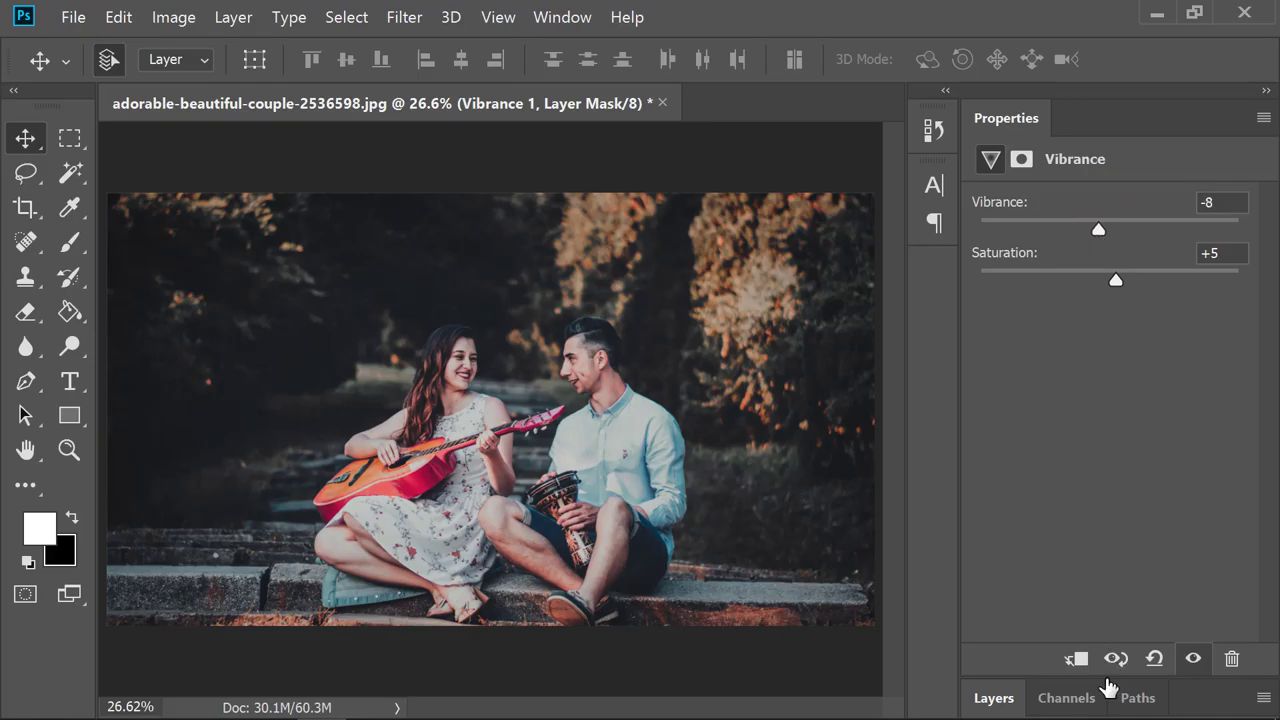
pyautogui.click(1001, 701)
# Step: Add an Exposure adjustment layer, test its sliders, and leave exposure at 0.00
pyautogui.click(1125, 701)
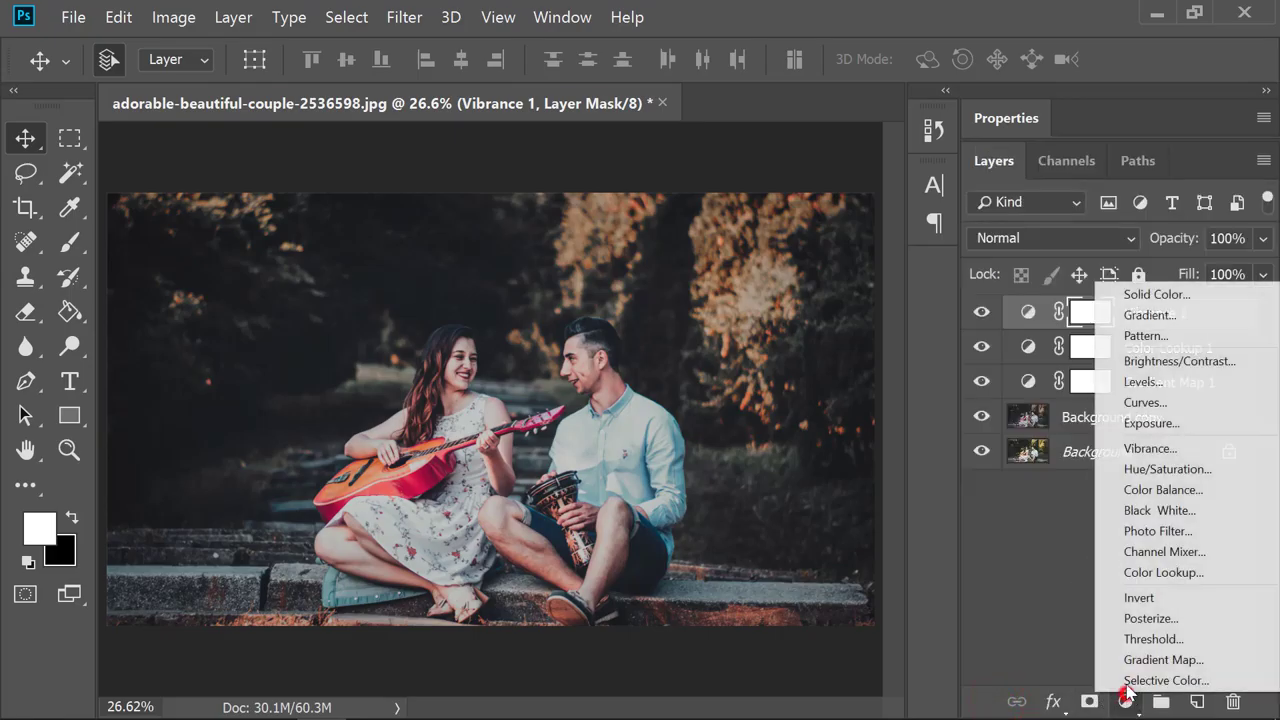
pyautogui.click(1149, 423)
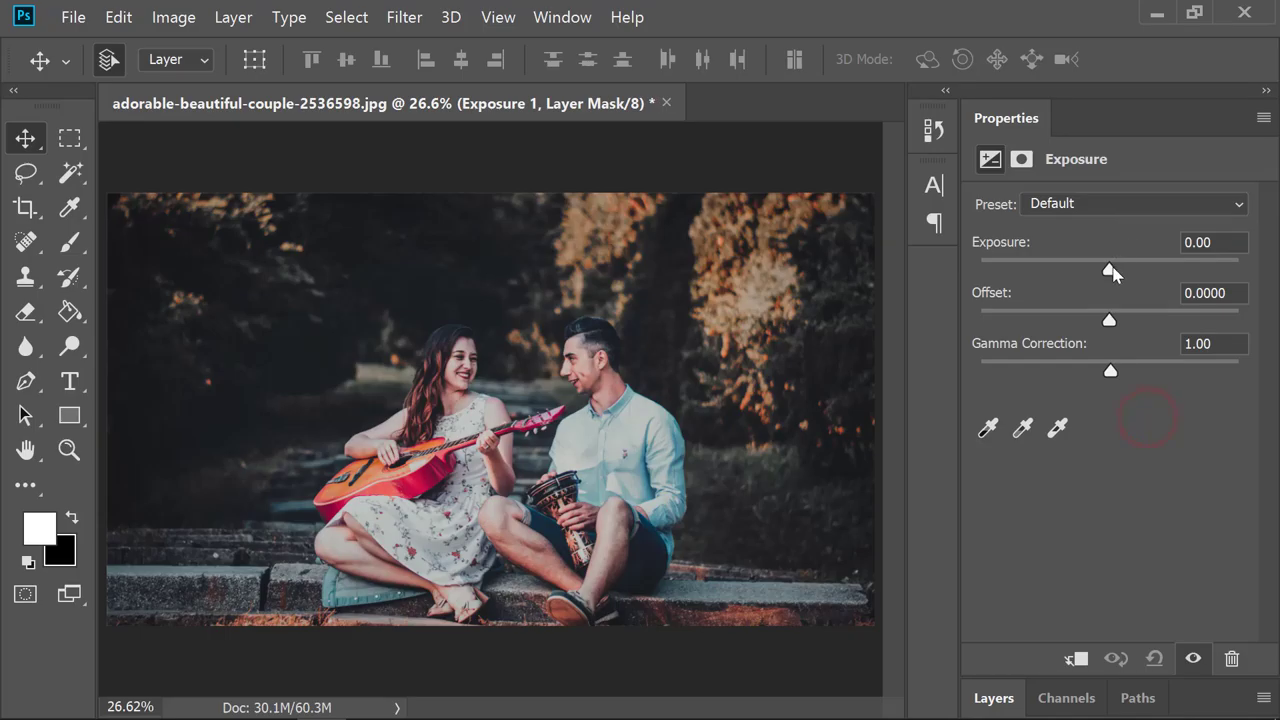
pyautogui.moveTo(1109, 268); pyautogui.dragTo(1111, 268)
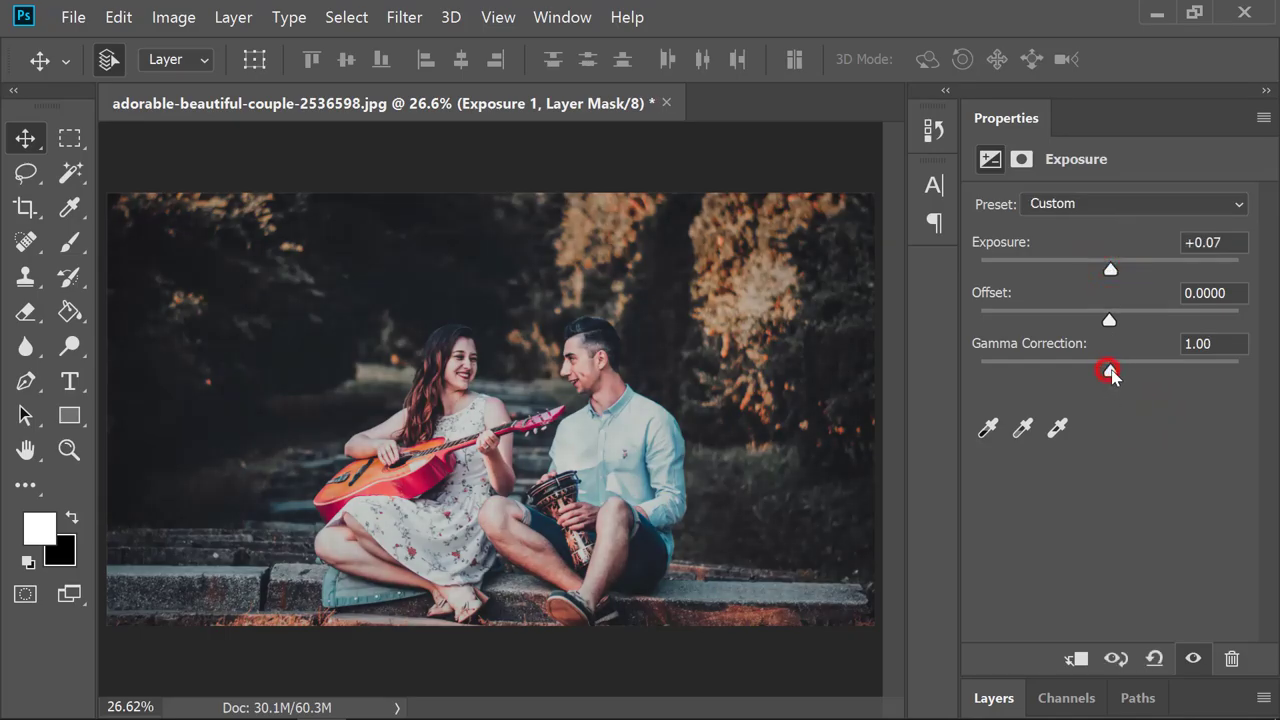
pyautogui.moveTo(1109, 374); pyautogui.dragTo(1111, 373)
pyautogui.moveTo(1109, 320); pyautogui.dragTo(1109, 322)
pyautogui.moveTo(1110, 322); pyautogui.dragTo(1110, 321)
pyautogui.moveTo(1111, 270); pyautogui.dragTo(1109, 270)
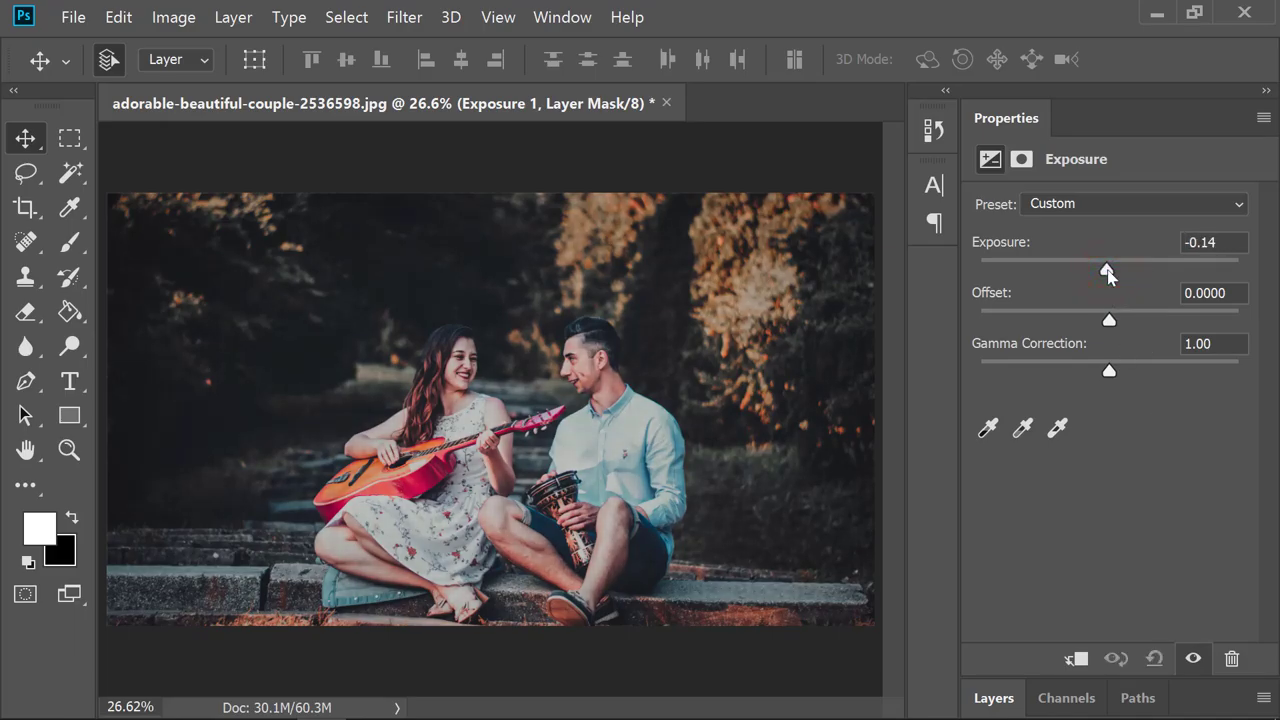
pyautogui.moveTo(1111, 272); pyautogui.dragTo(1109, 270)
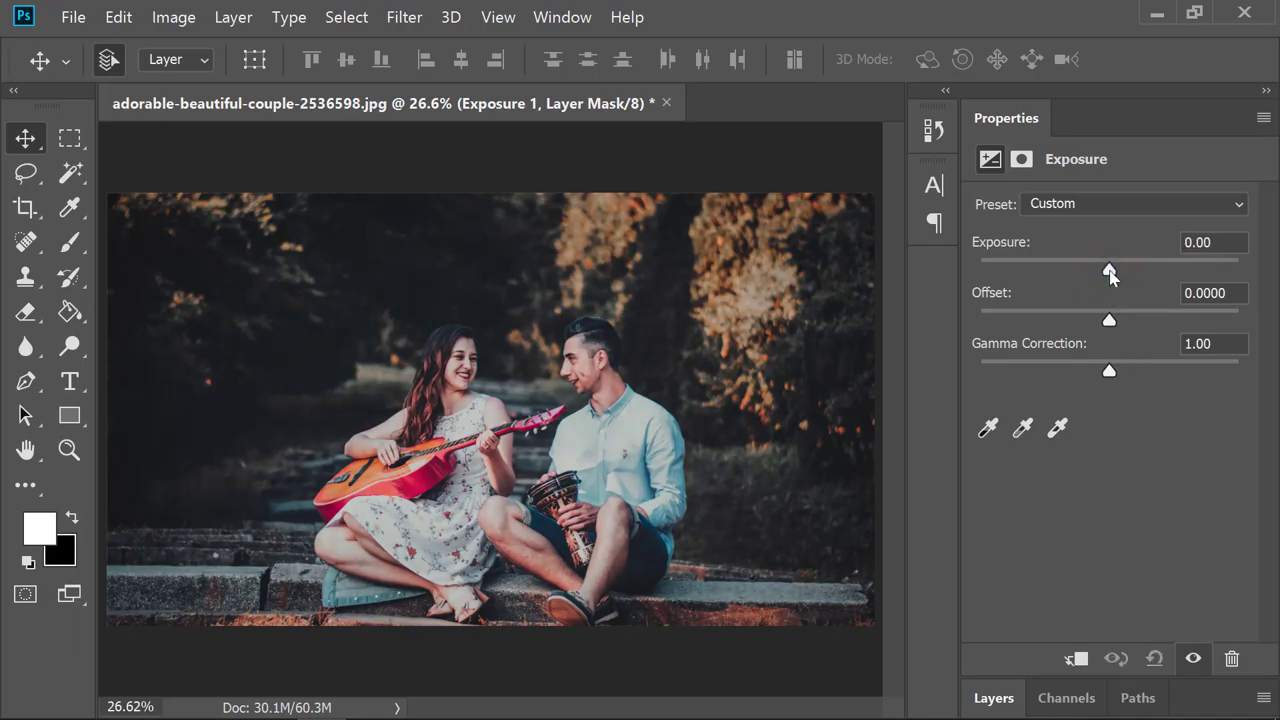
pyautogui.click(994, 698)
pyautogui.click(1124, 704)
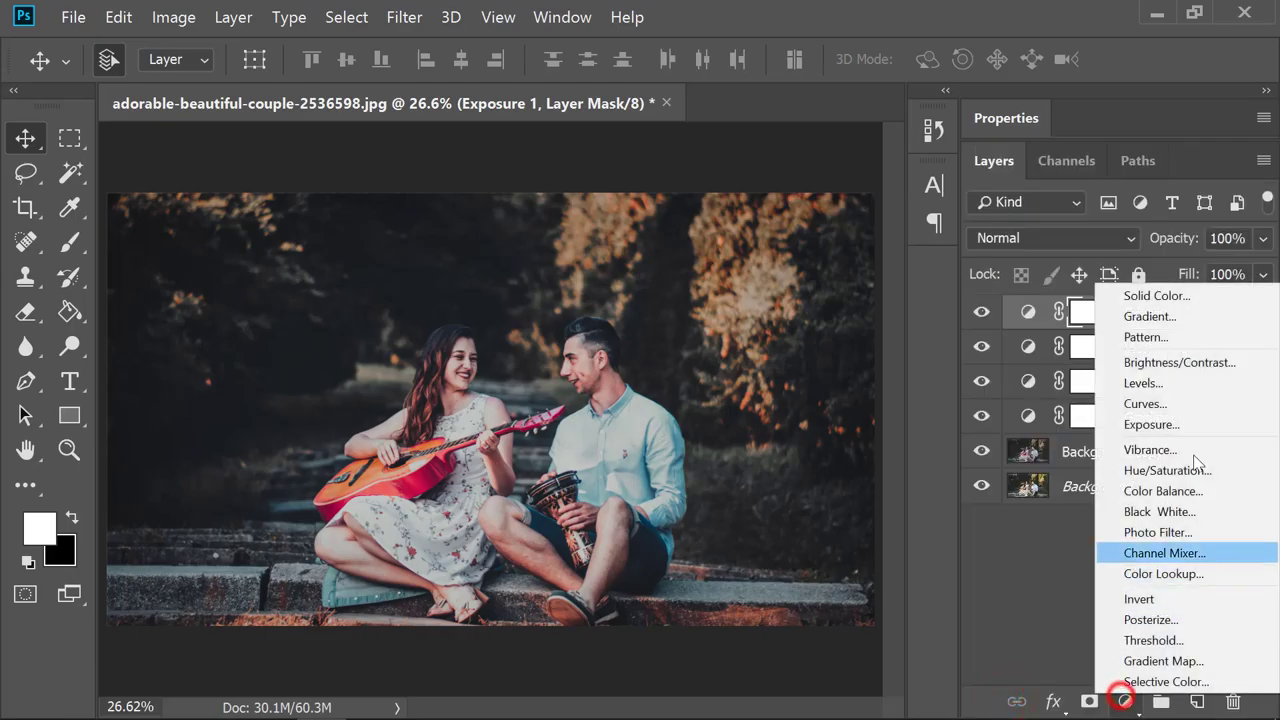
# Step: Add a Levels adjustment layer with midtones set to 1.03
pyautogui.click(1172, 383)
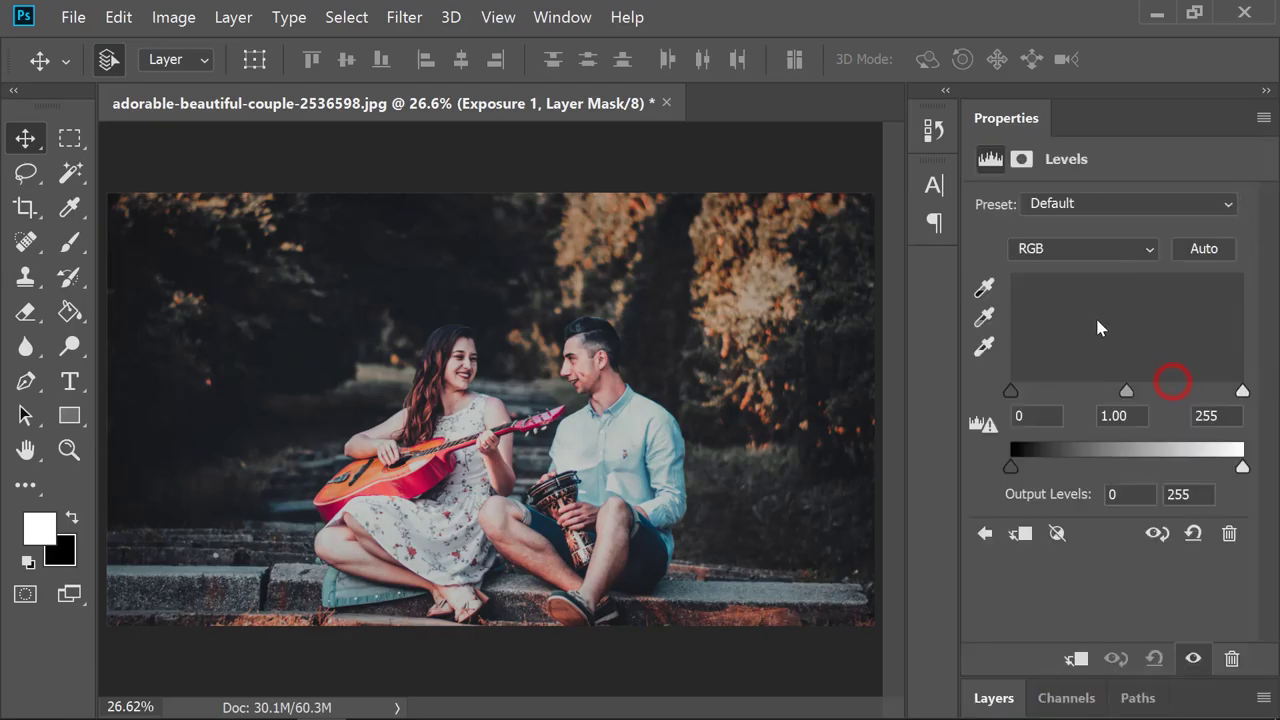
pyautogui.click(1127, 391)
pyautogui.moveTo(1126, 391); pyautogui.dragTo(1125, 393)
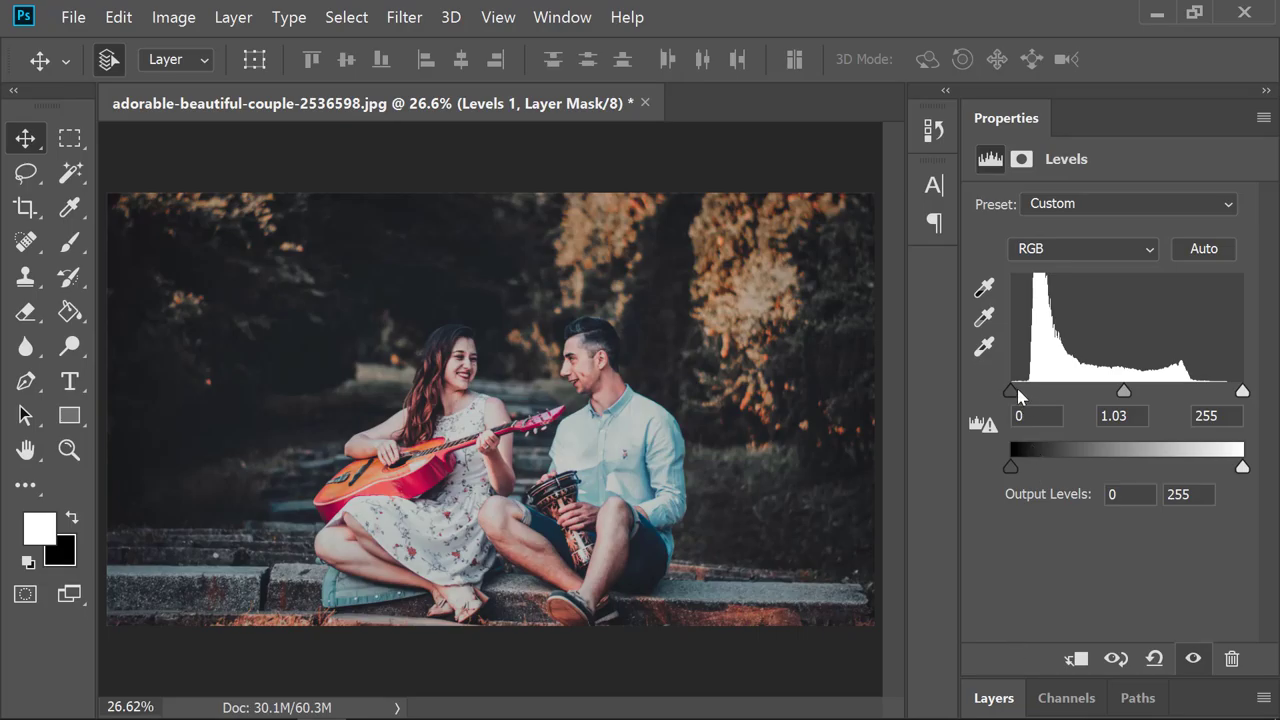
pyautogui.moveTo(1011, 391); pyautogui.dragTo(1013, 391)
pyautogui.moveTo(1243, 396); pyautogui.dragTo(1237, 392)
pyautogui.click(1007, 706)
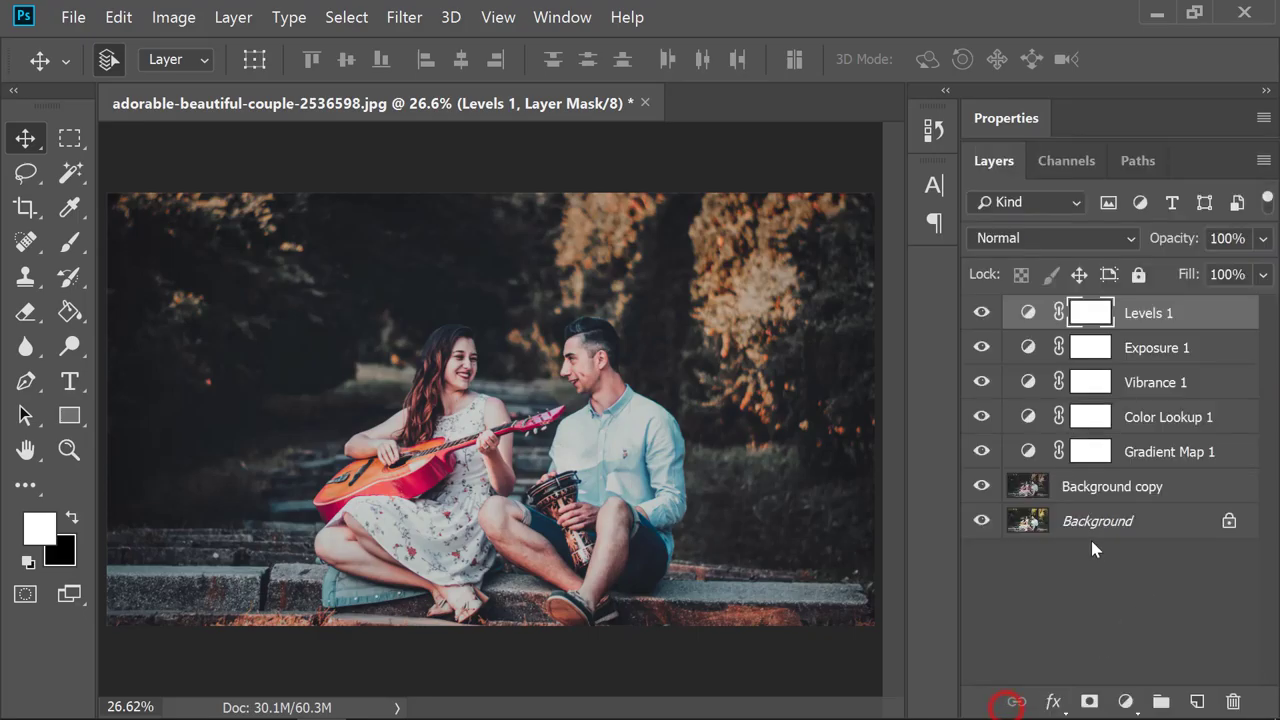
# Step: Add a Brightness/Contrast adjustment layer with Brightness -3 and Contrast -6
pyautogui.click(1125, 702)
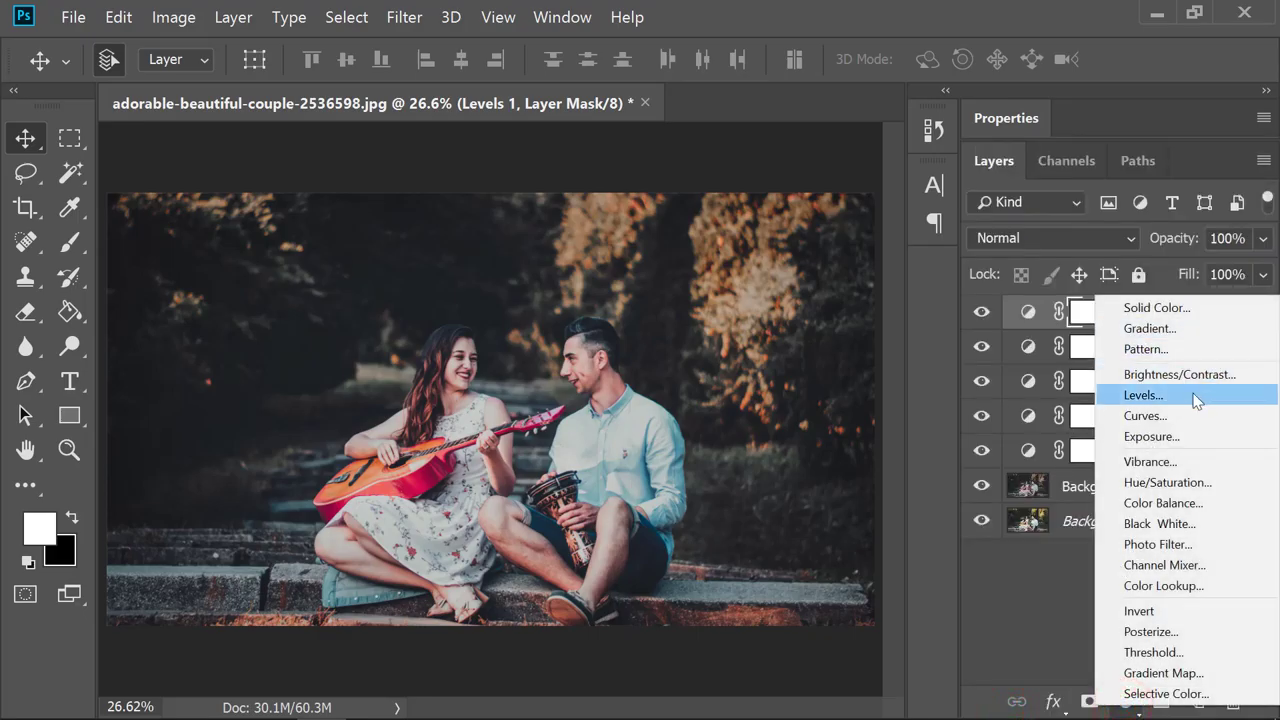
pyautogui.click(1178, 374)
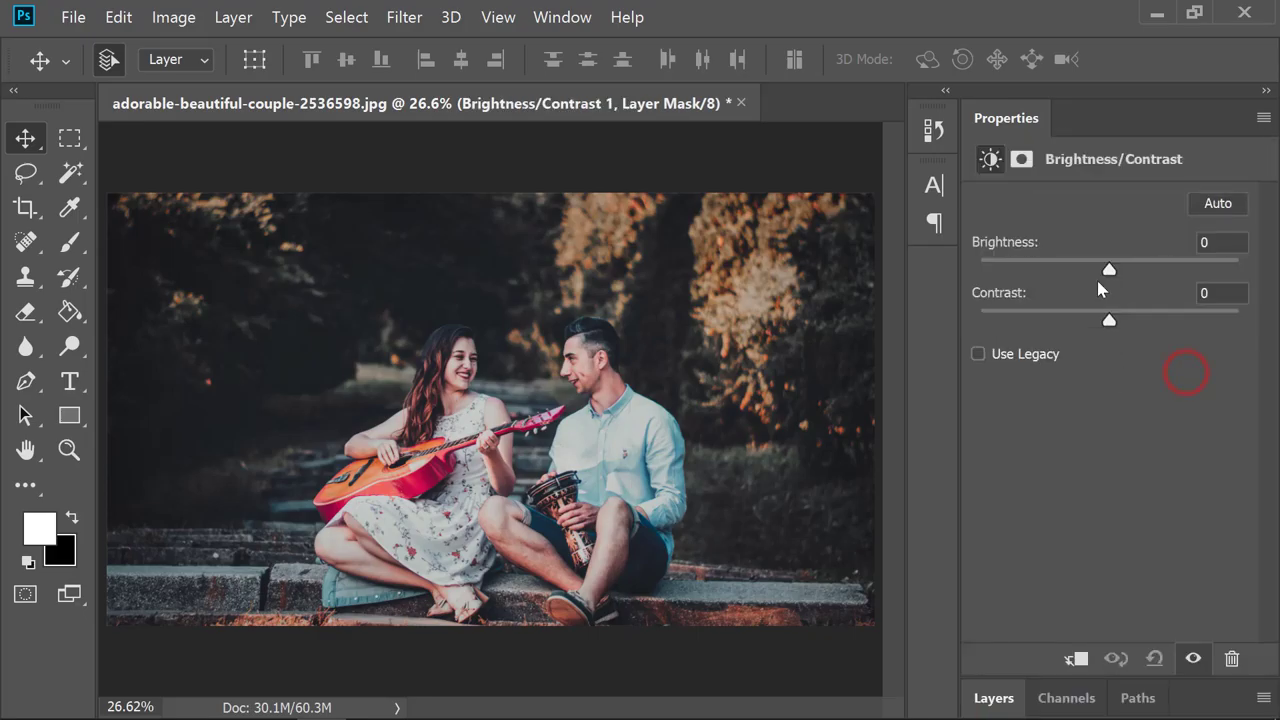
pyautogui.moveTo(1110, 272); pyautogui.dragTo(1106, 271)
pyautogui.click(1109, 320)
pyautogui.moveTo(1108, 322)
pyautogui.mouseDown()
pyautogui.moveTo(1125, 322)
pyautogui.moveTo(1095, 321)
pyautogui.mouseUp()
pyautogui.click(1003, 640)
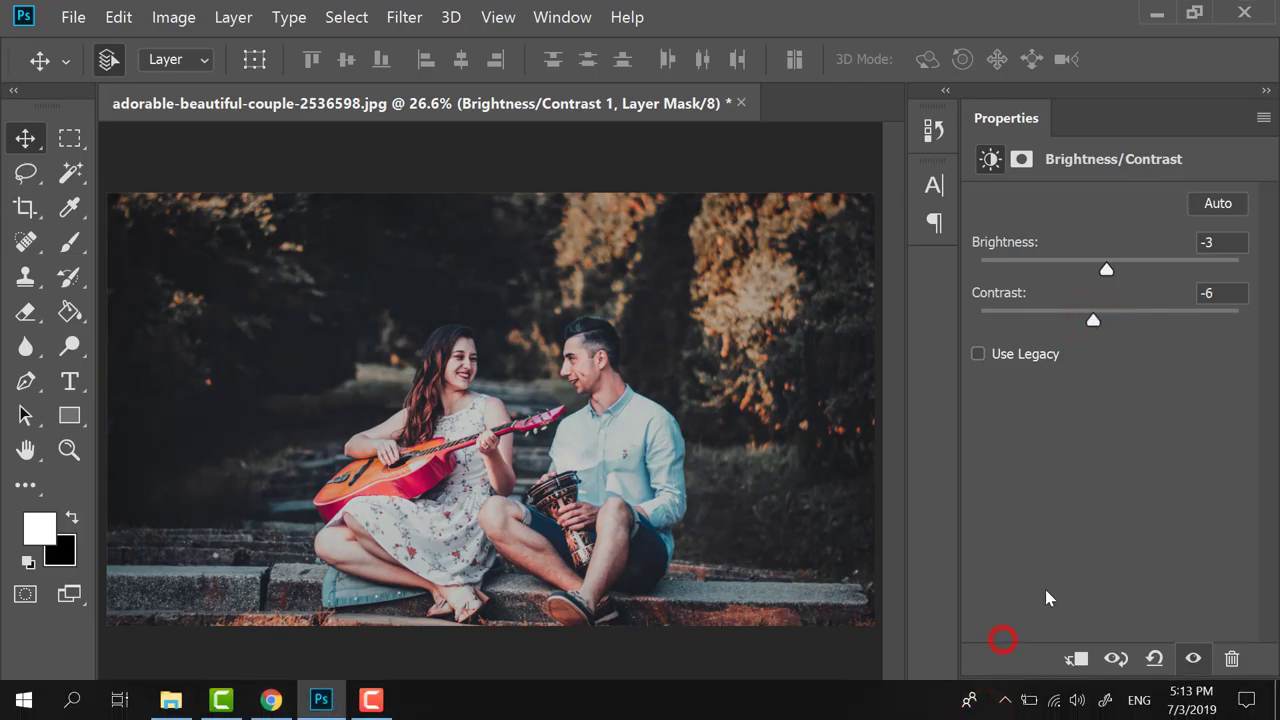
pyautogui.click(993, 694)
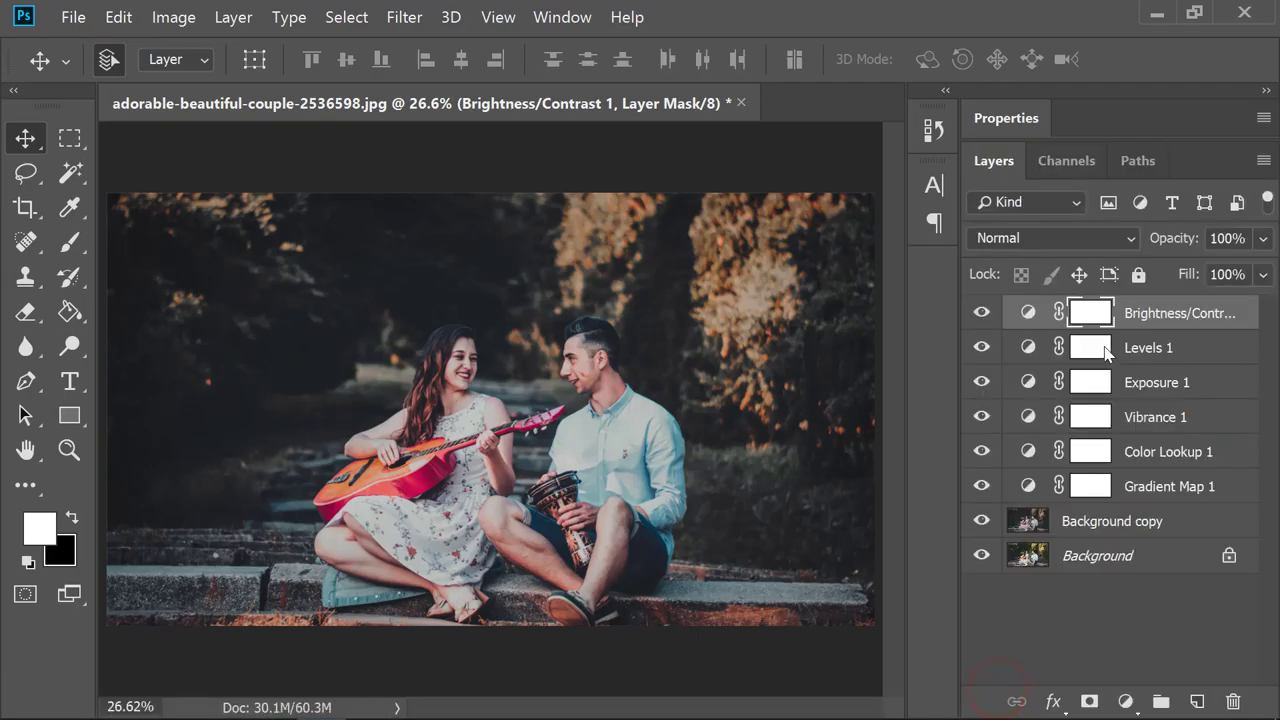
# Step: Select every layer from Background copy up to Brightness/Contrast 1
pyautogui.keyDown('shift'); pyautogui.click(1135, 522); pyautogui.keyUp('shift')
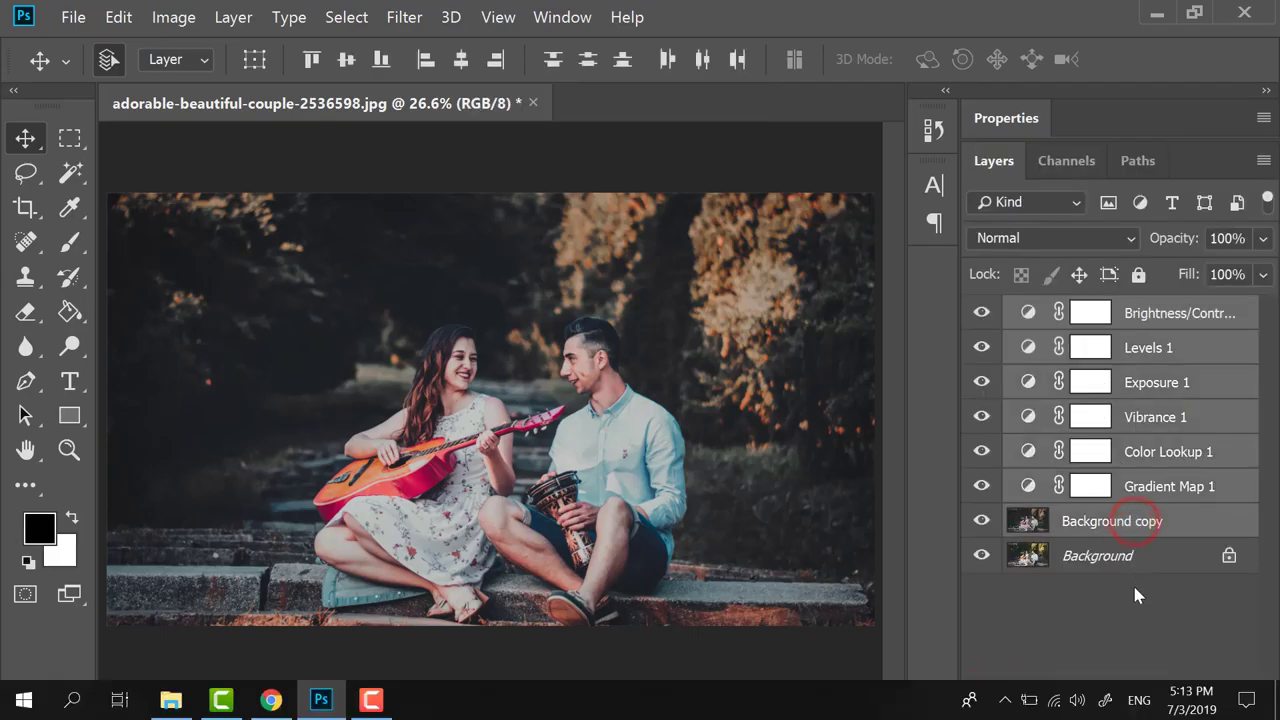
pyautogui.click(1155, 610)
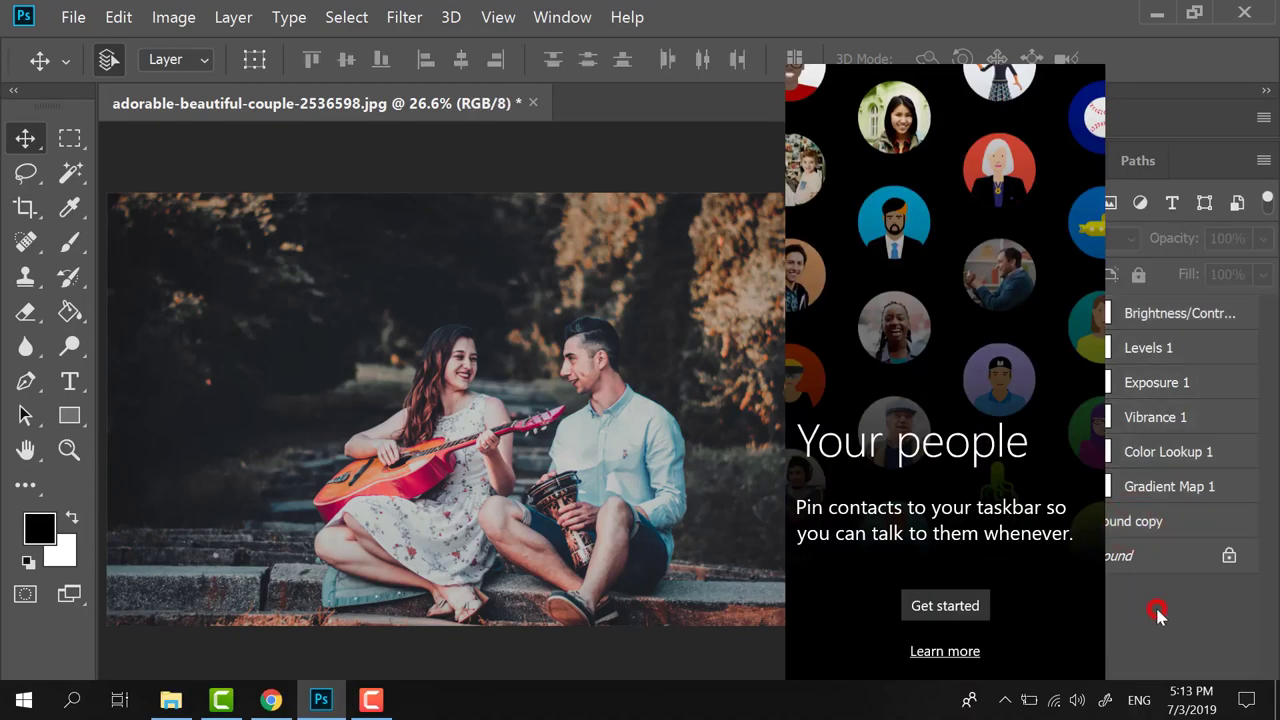
pyautogui.click(973, 705)
pyautogui.click(1090, 632)
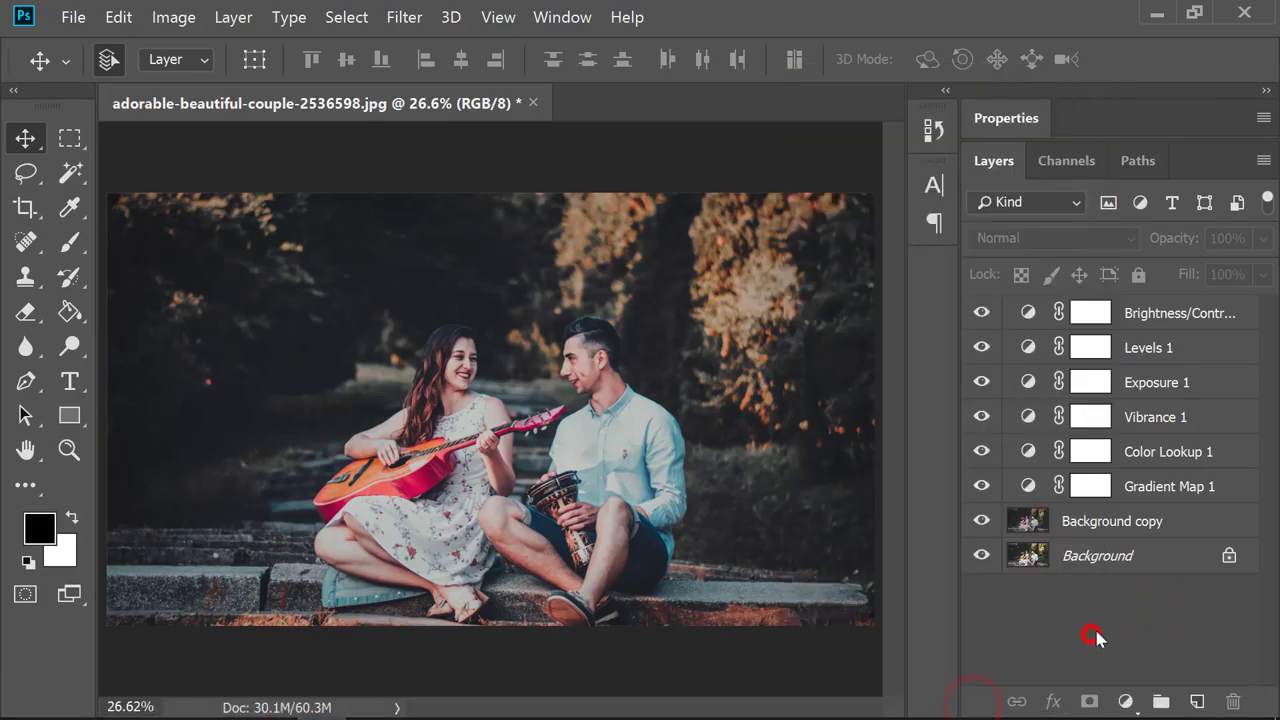
pyautogui.click(1130, 522)
pyautogui.keyDown('shift'); pyautogui.click(1136, 310); pyautogui.keyUp('shift')
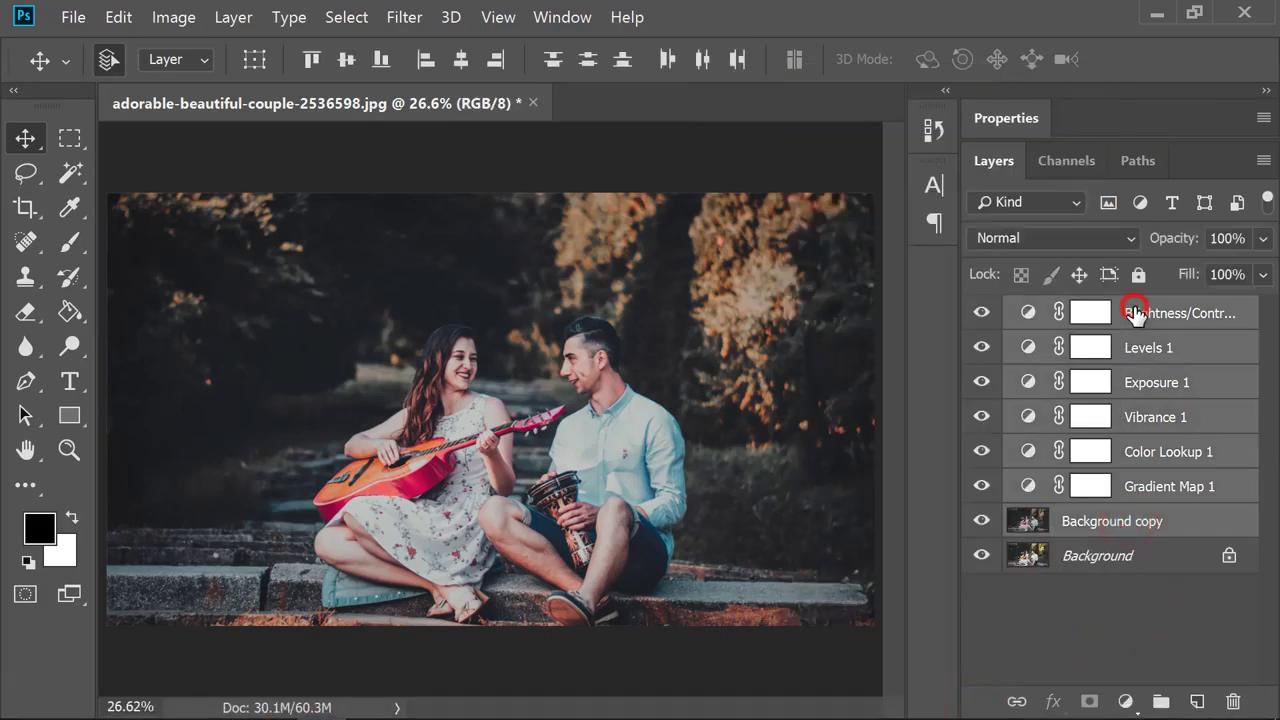
# Step: Group them into Group 1, stamp a merged Layer 1, and hide Group 1 to compare
pyautogui.hotkey('ctrl', 'g')
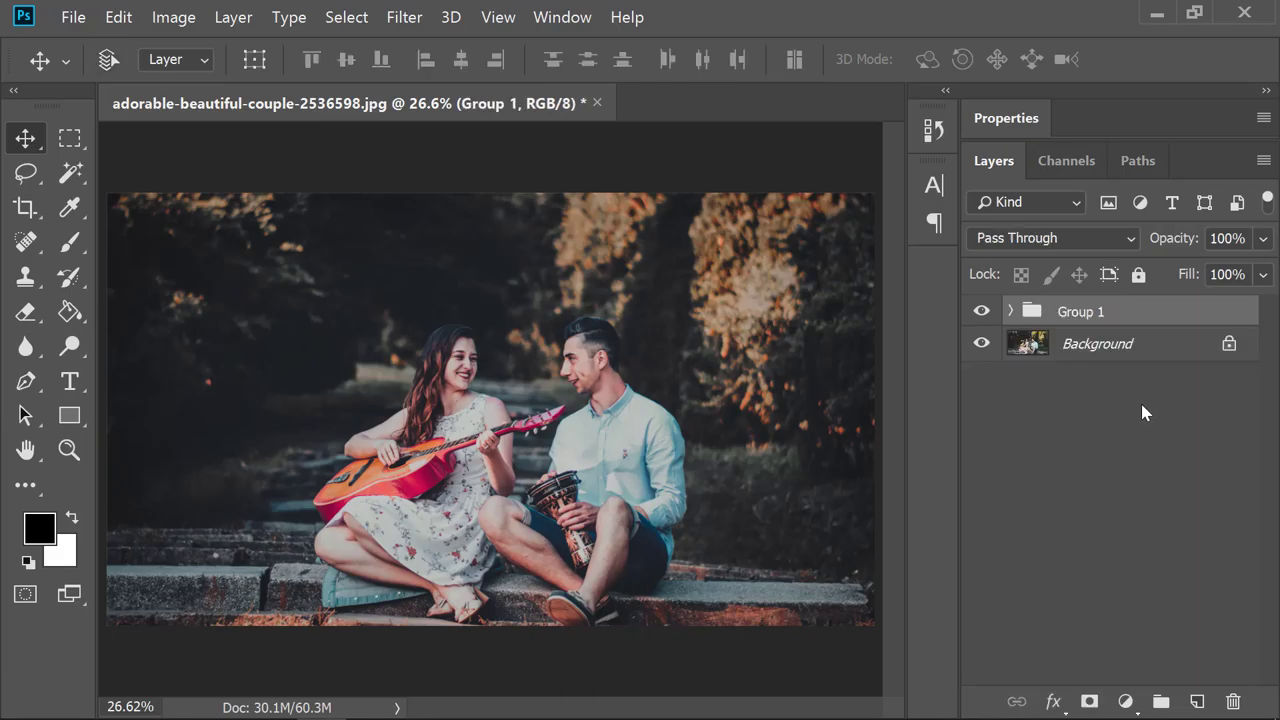
pyautogui.hotkey('ctrl', 'shift', 'alt', 'e')
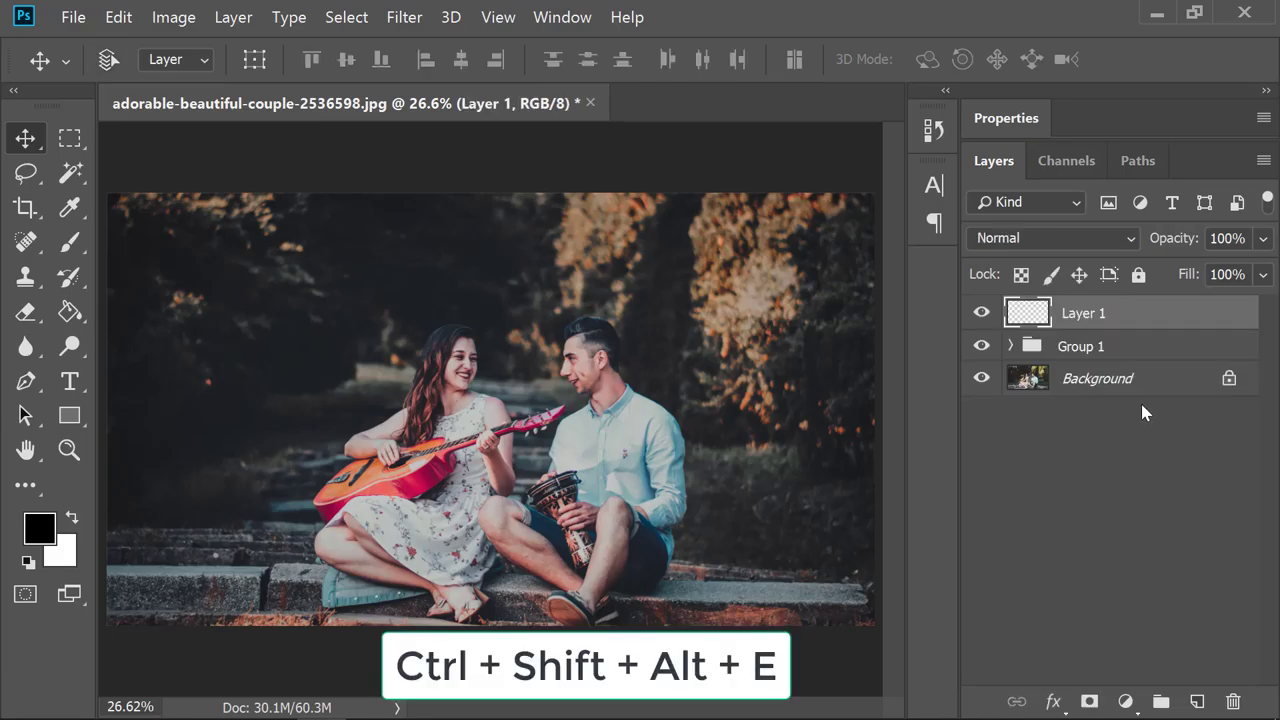
pyautogui.click(983, 346)
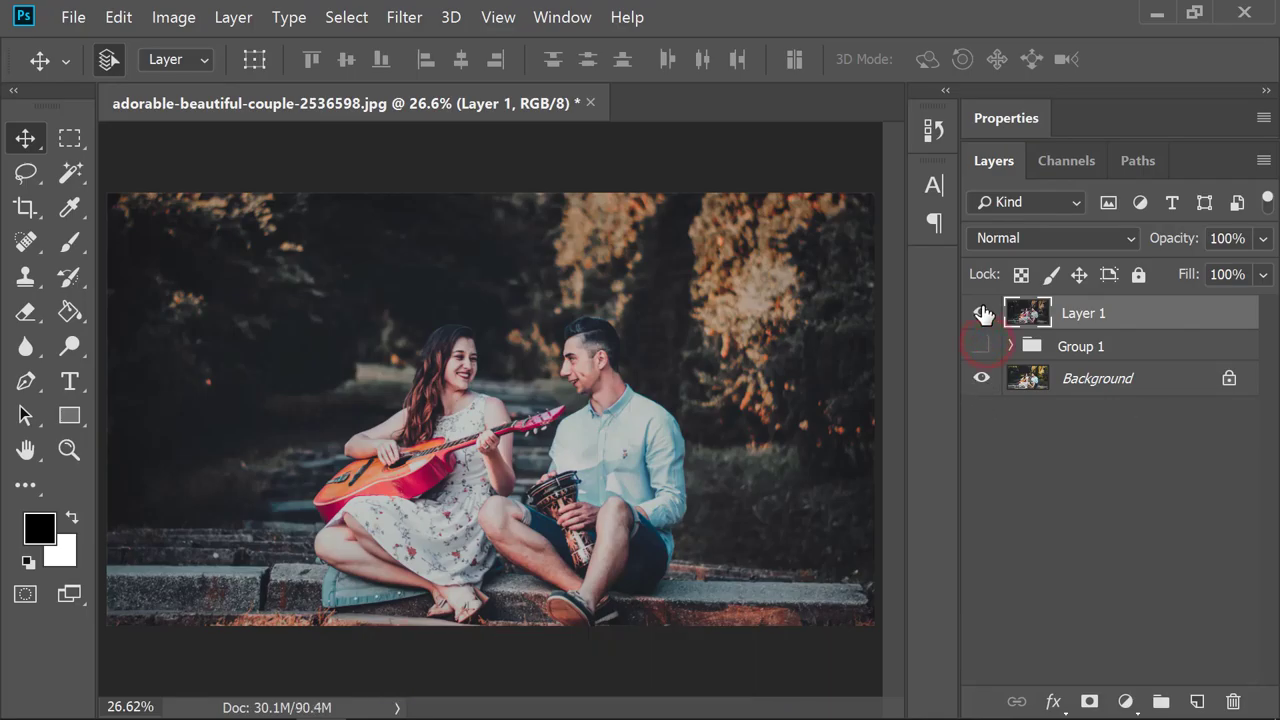
pyautogui.click(982, 313)
pyautogui.click(982, 313)
pyautogui.click(982, 313)
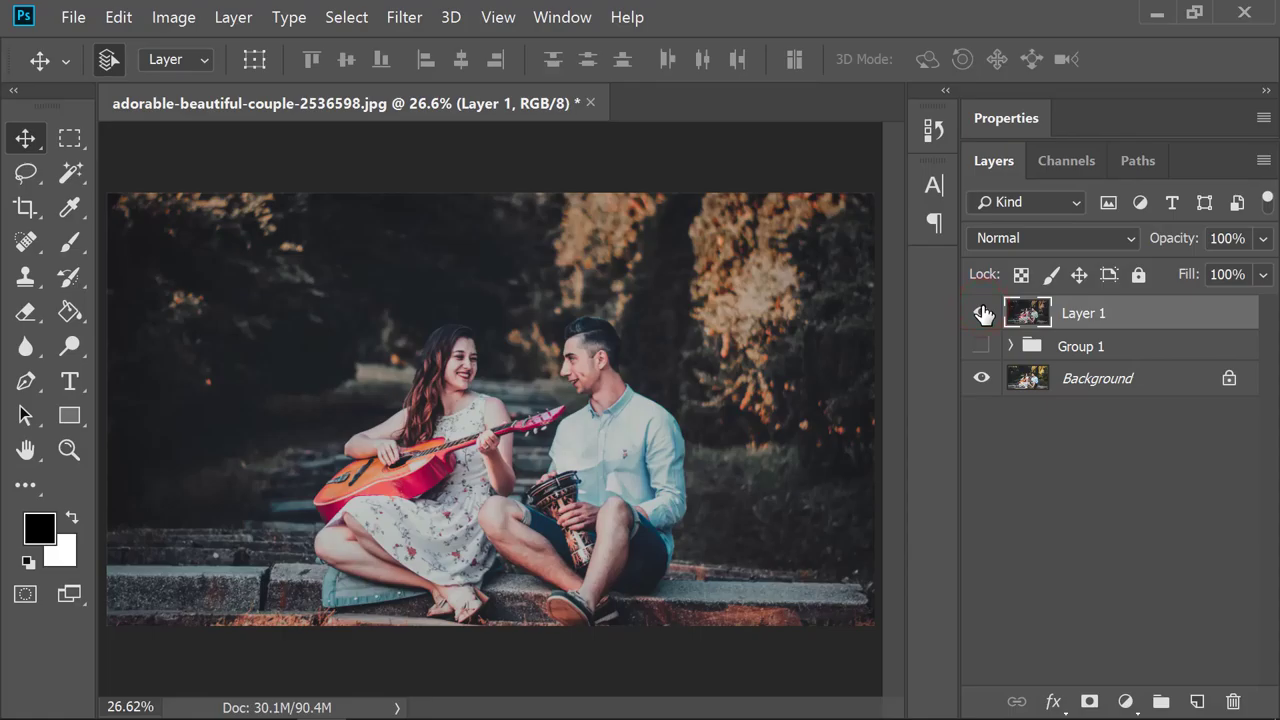